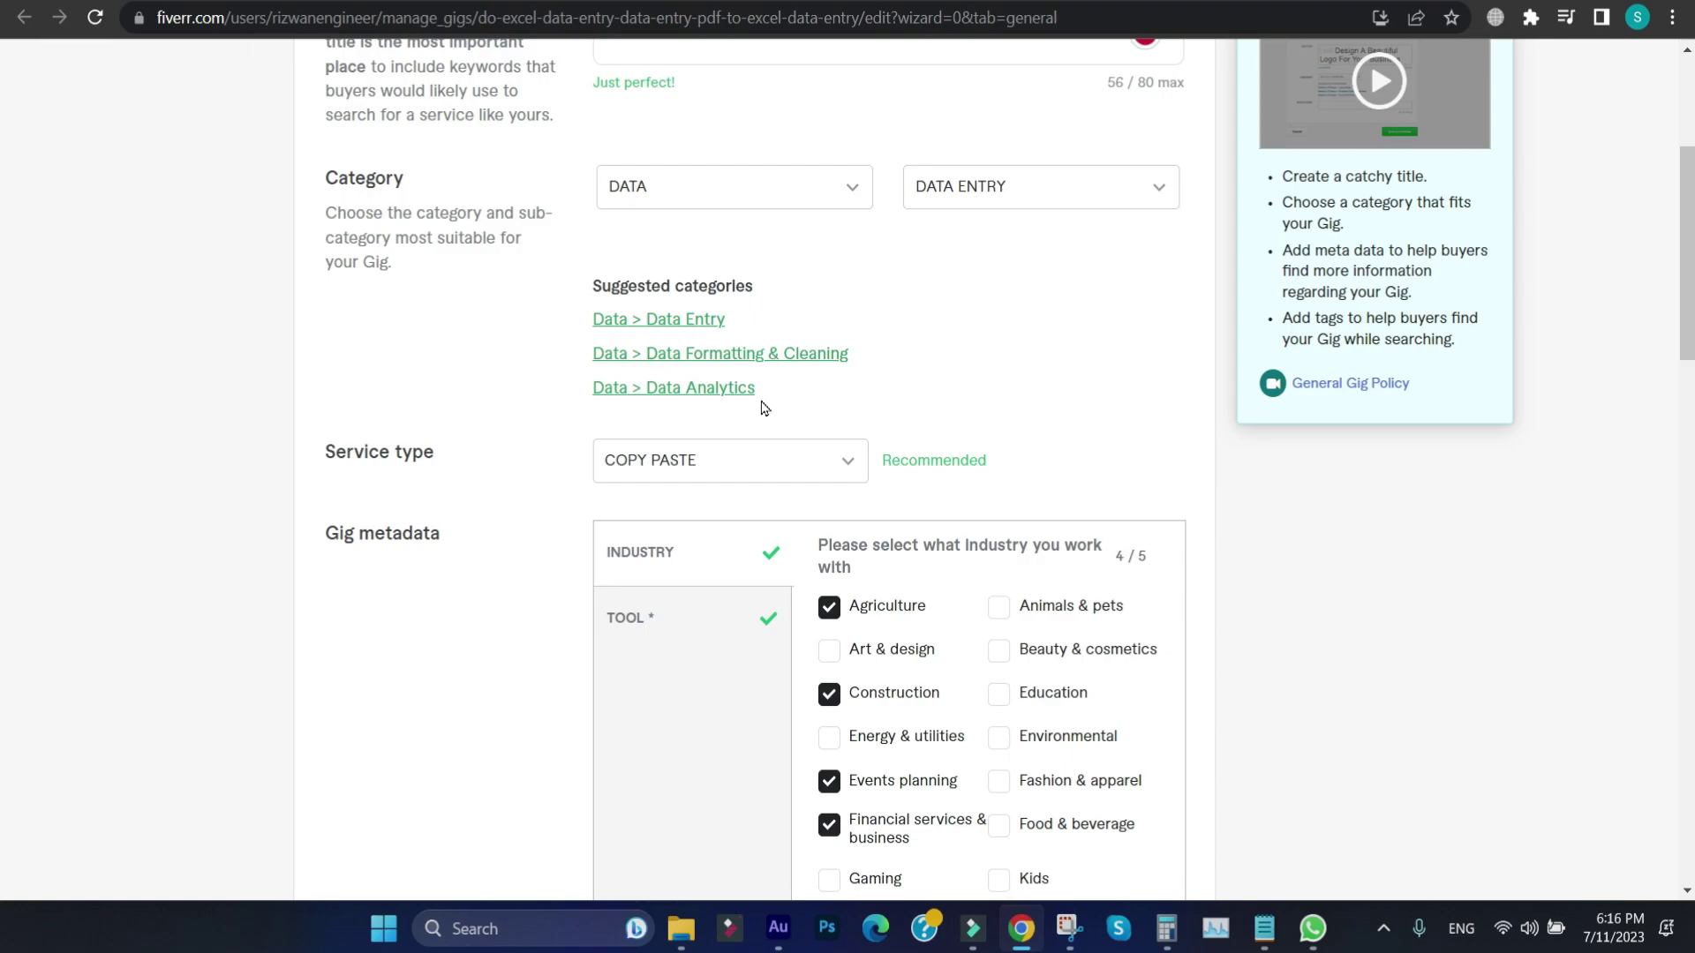
- Review the gig's title, category, suggested categories and service type in the Overview form
scroll(765, 407, "up", 3)
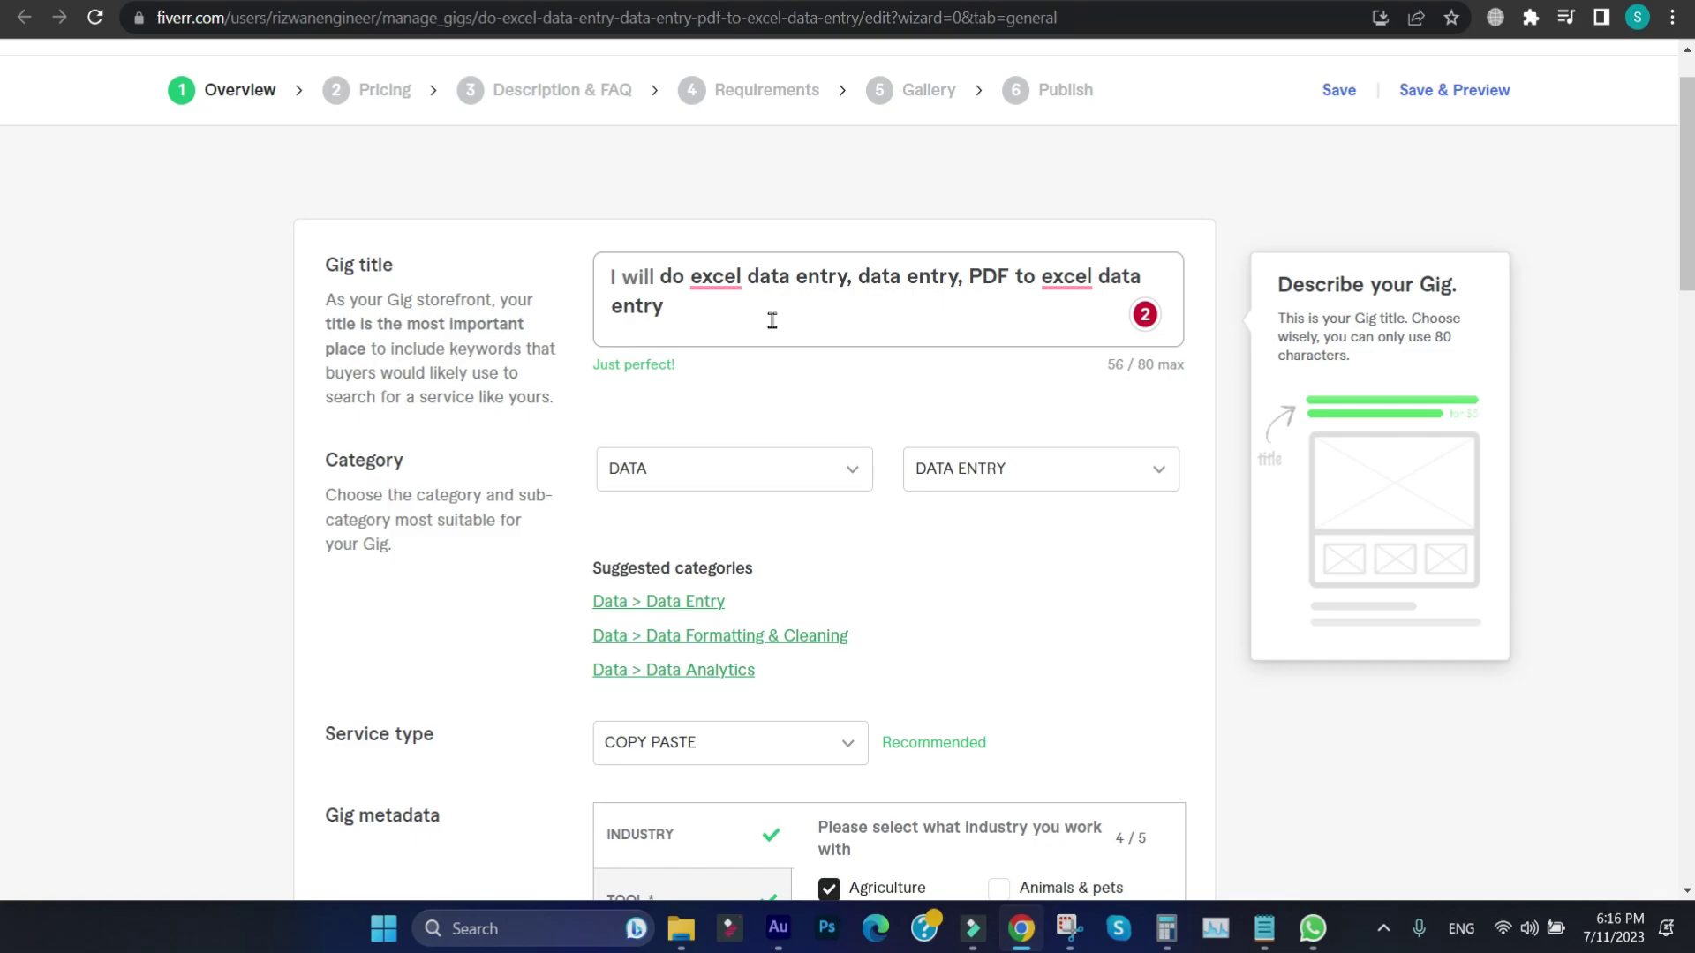
scroll(773, 320, "up", 3)
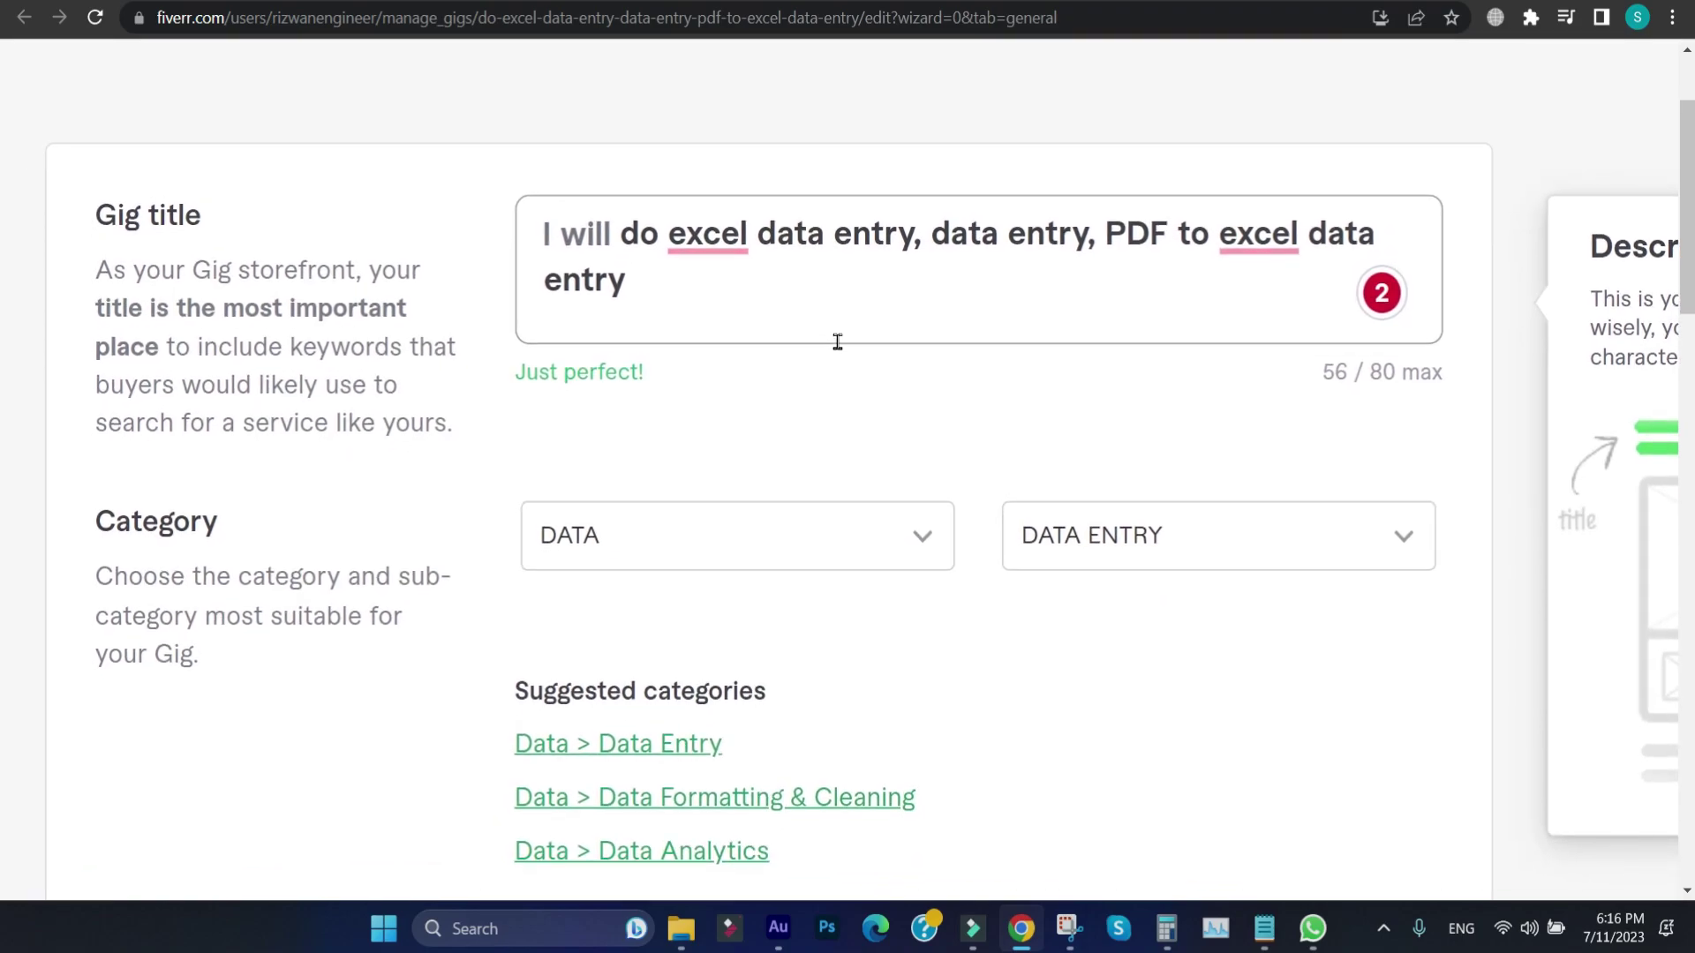
scroll(837, 342, "up", 3)
scroll(836, 342, "down", 2)
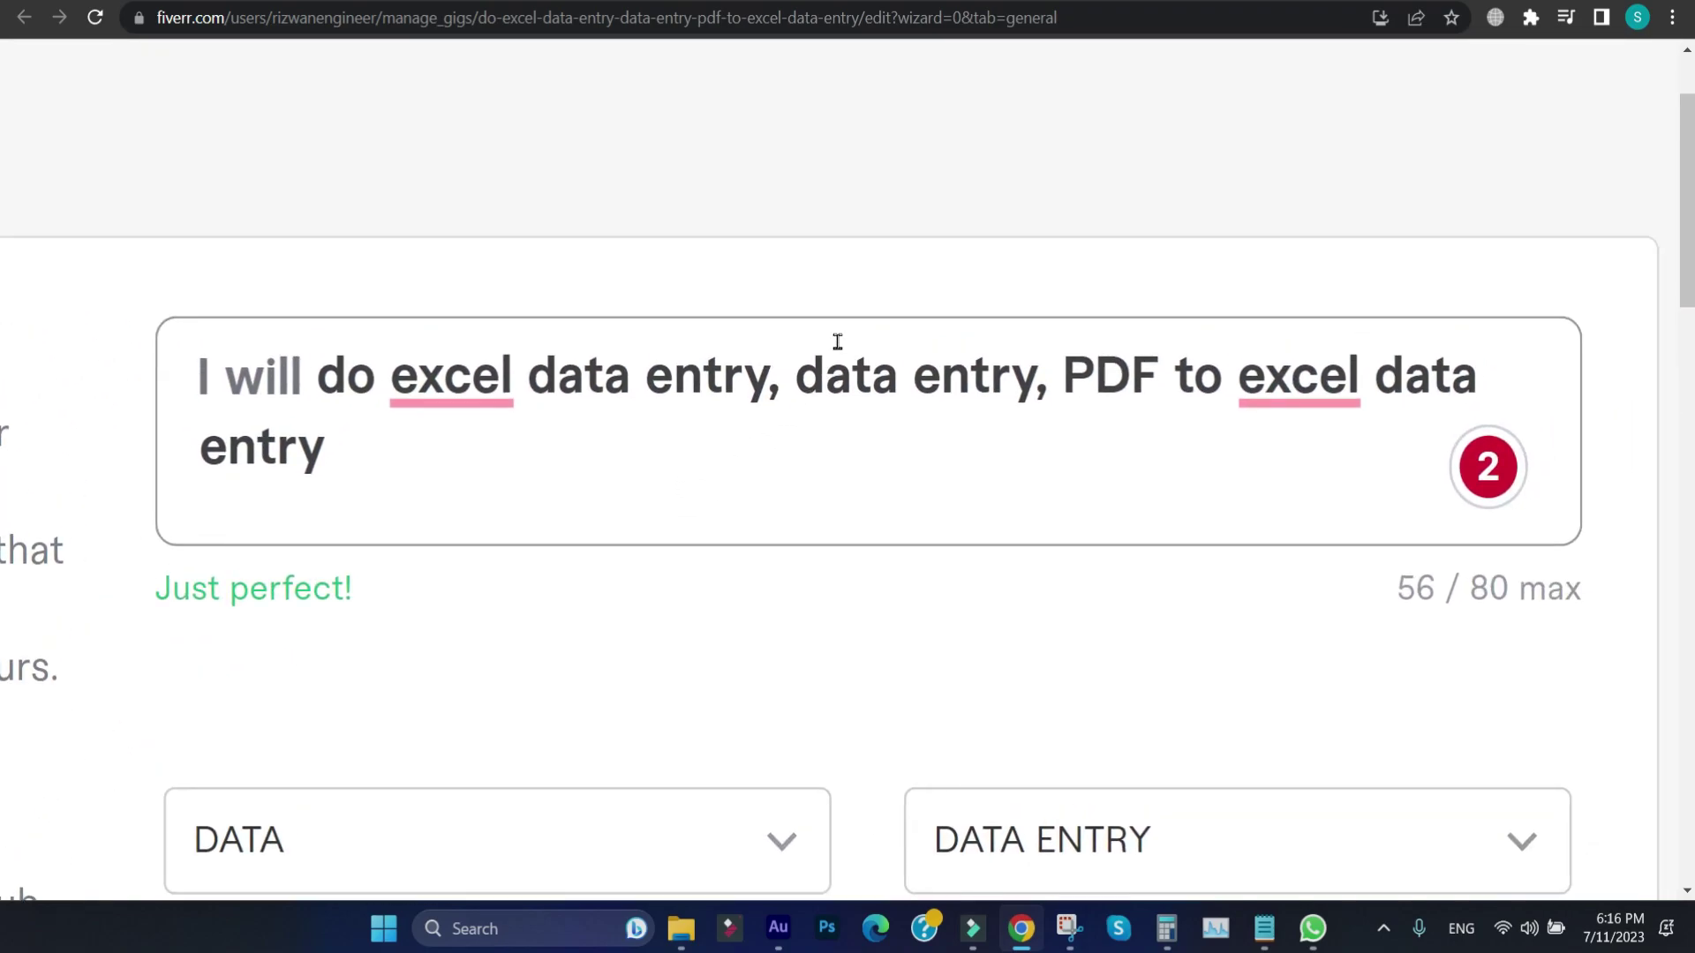
scroll(836, 342, "down", 3)
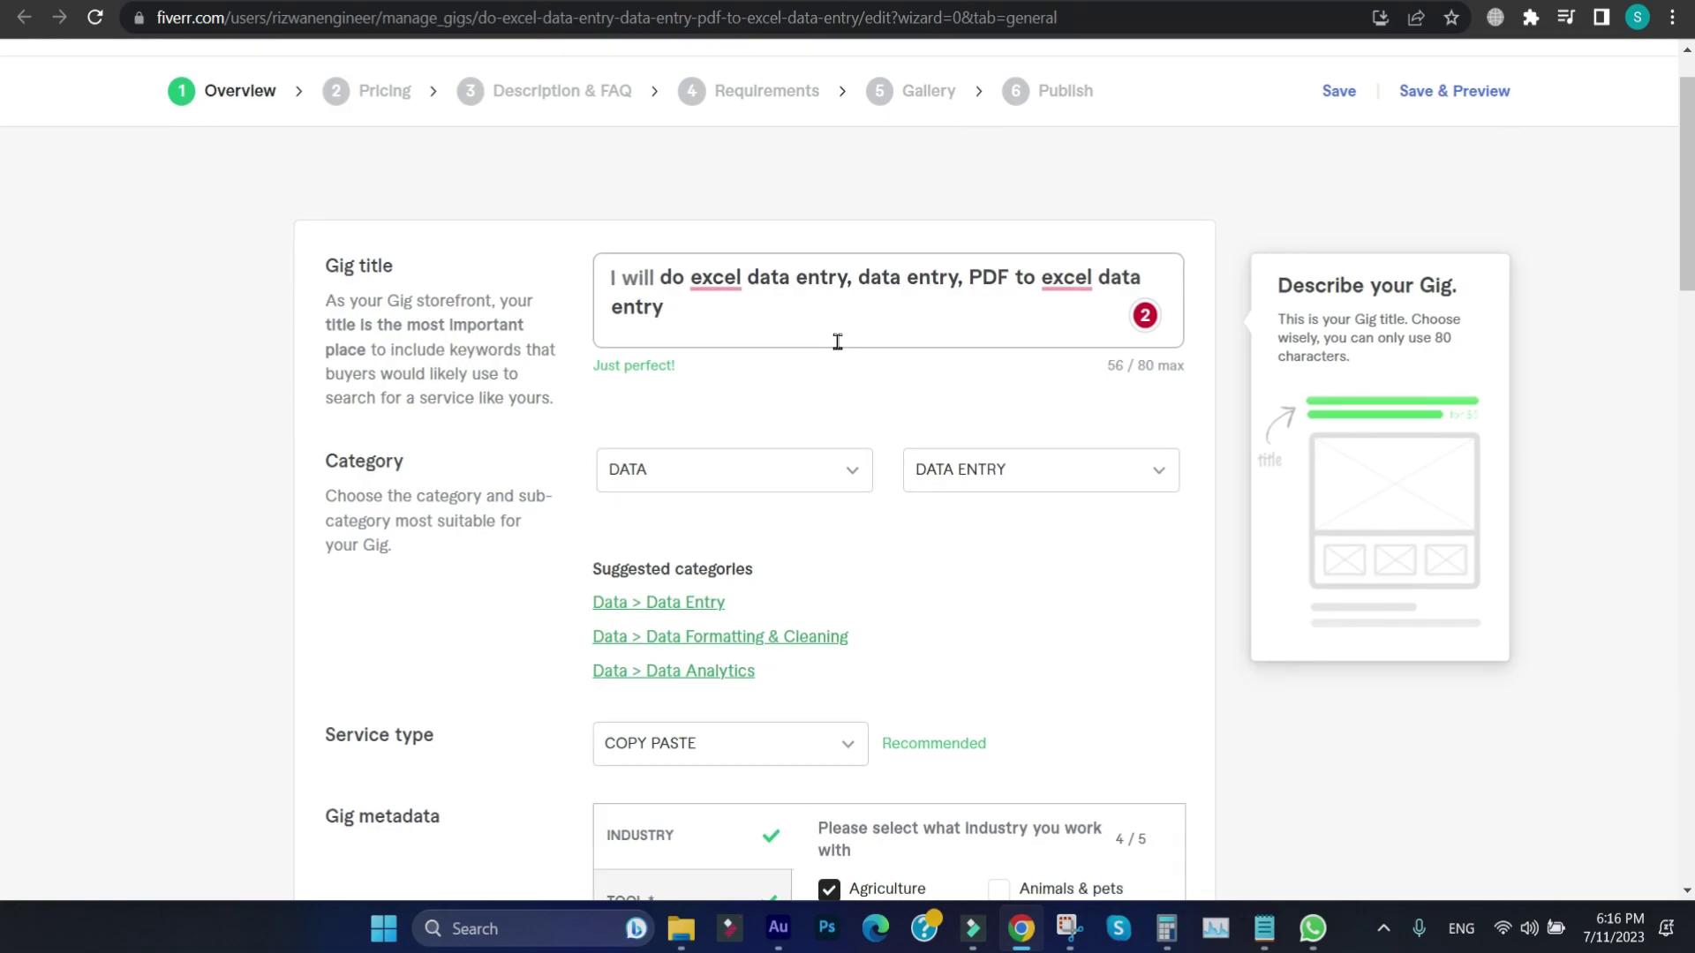
scroll(836, 341, "down", 5)
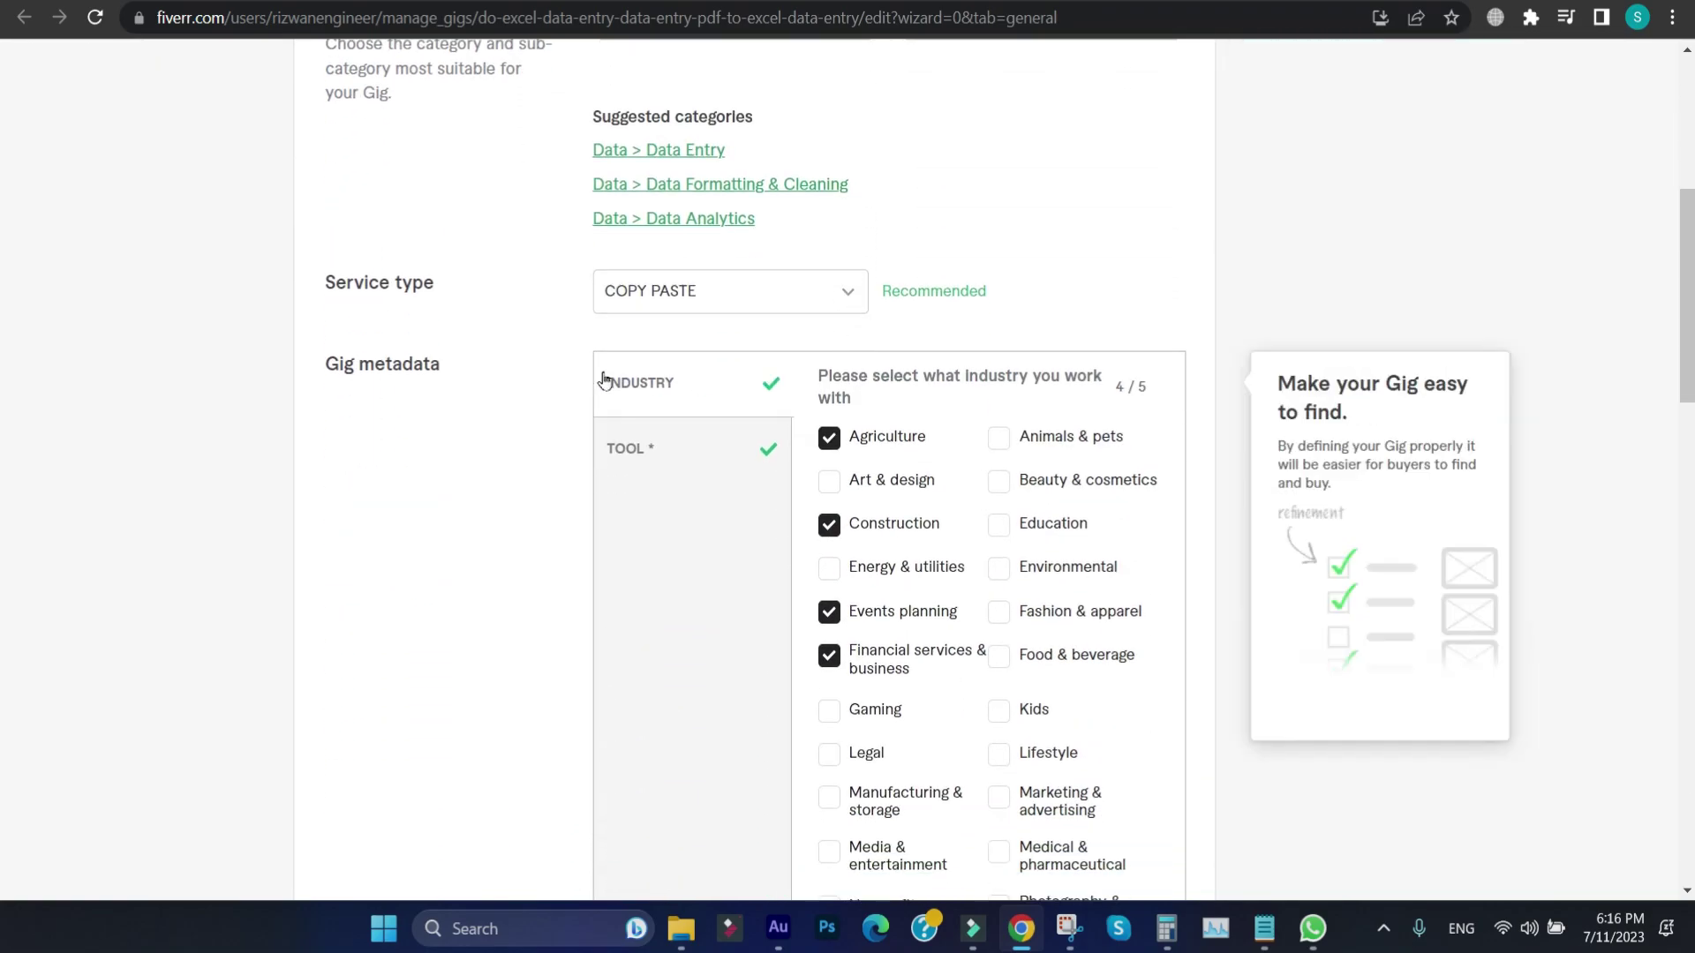
left_click(721, 309)
left_click(721, 309)
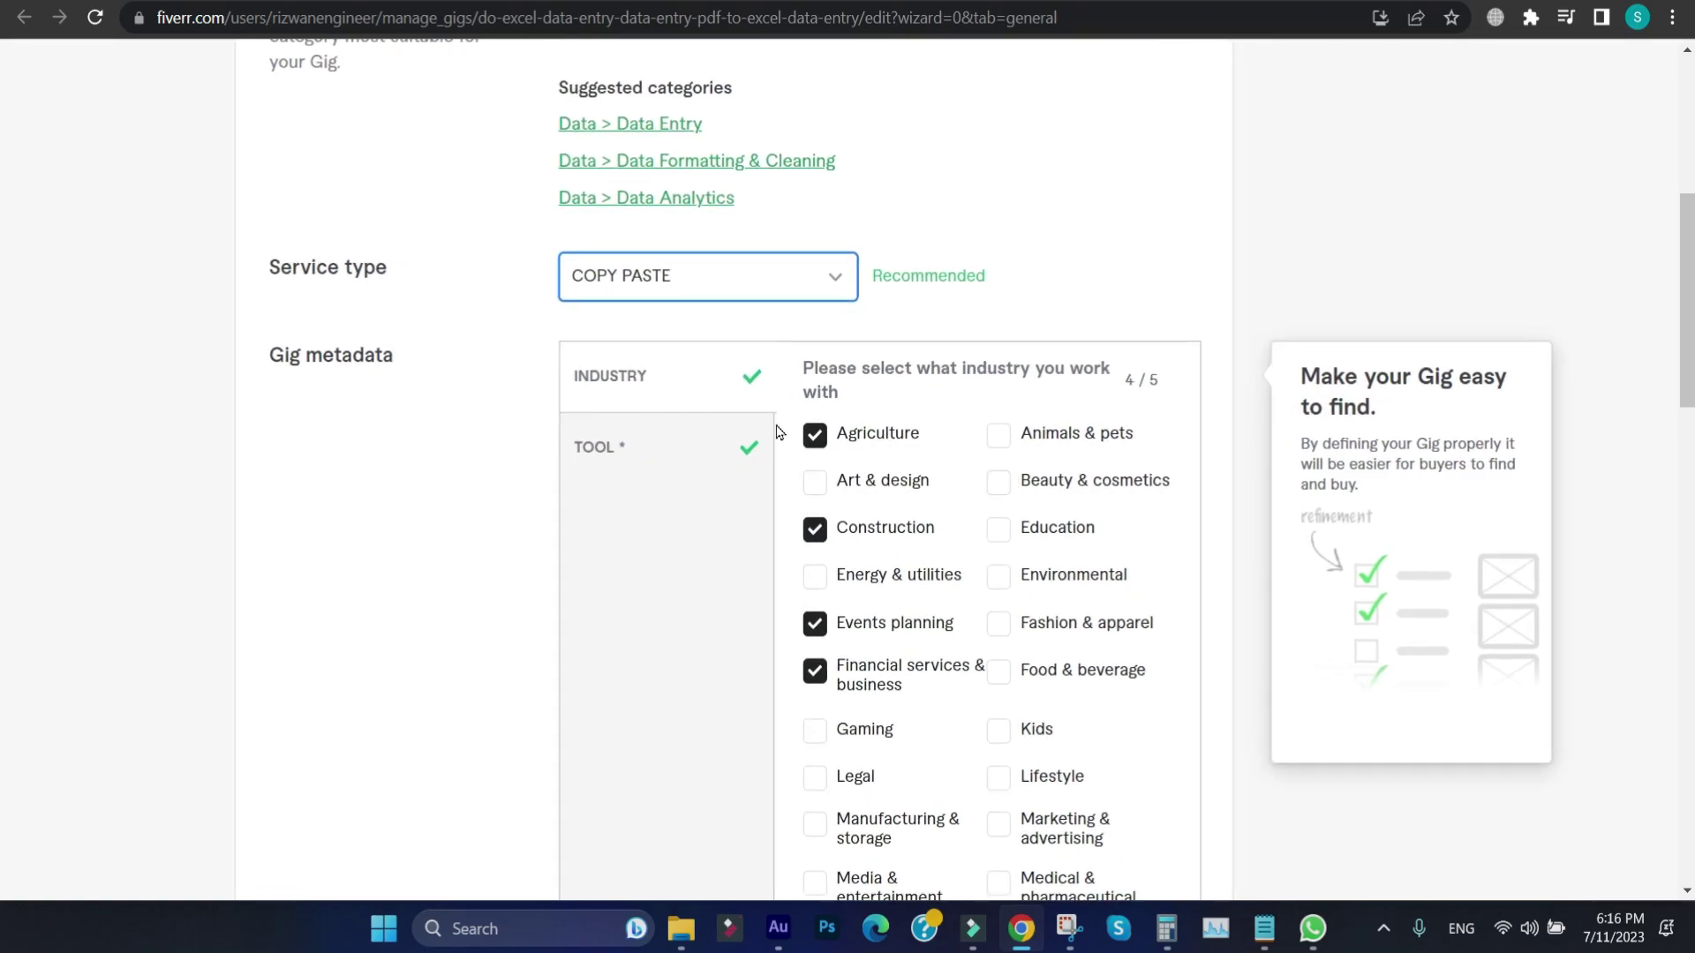
- Deselect Access from the tools in the gig metadata
left_click(685, 387)
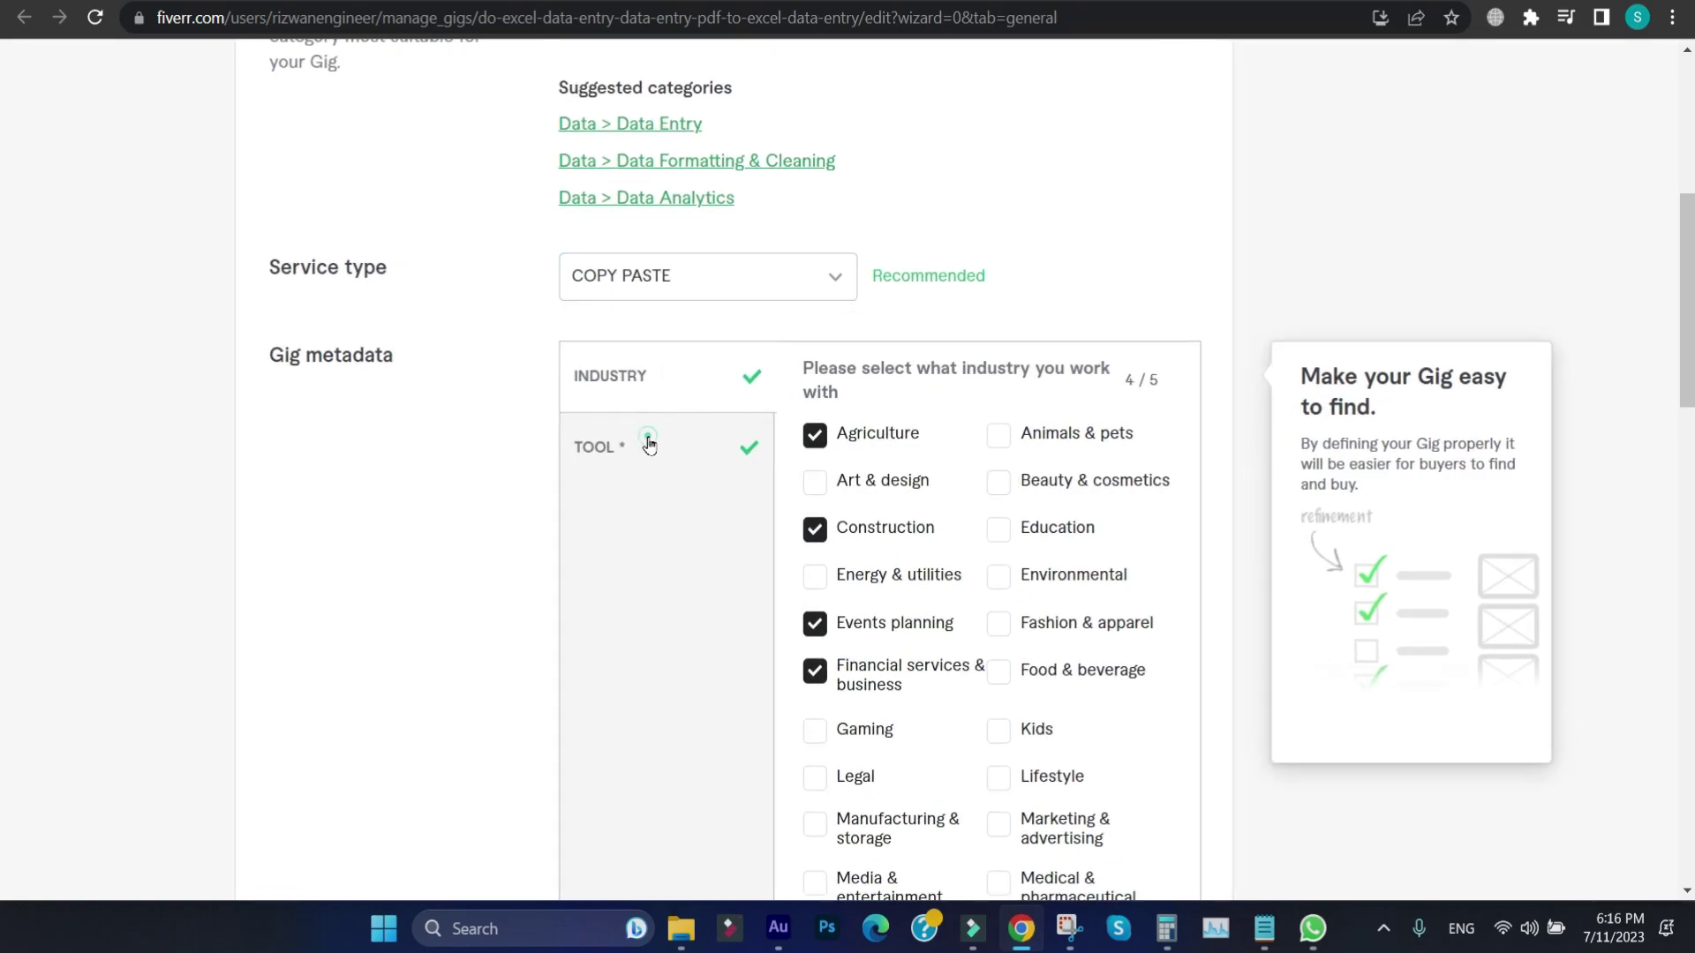
left_click(645, 443)
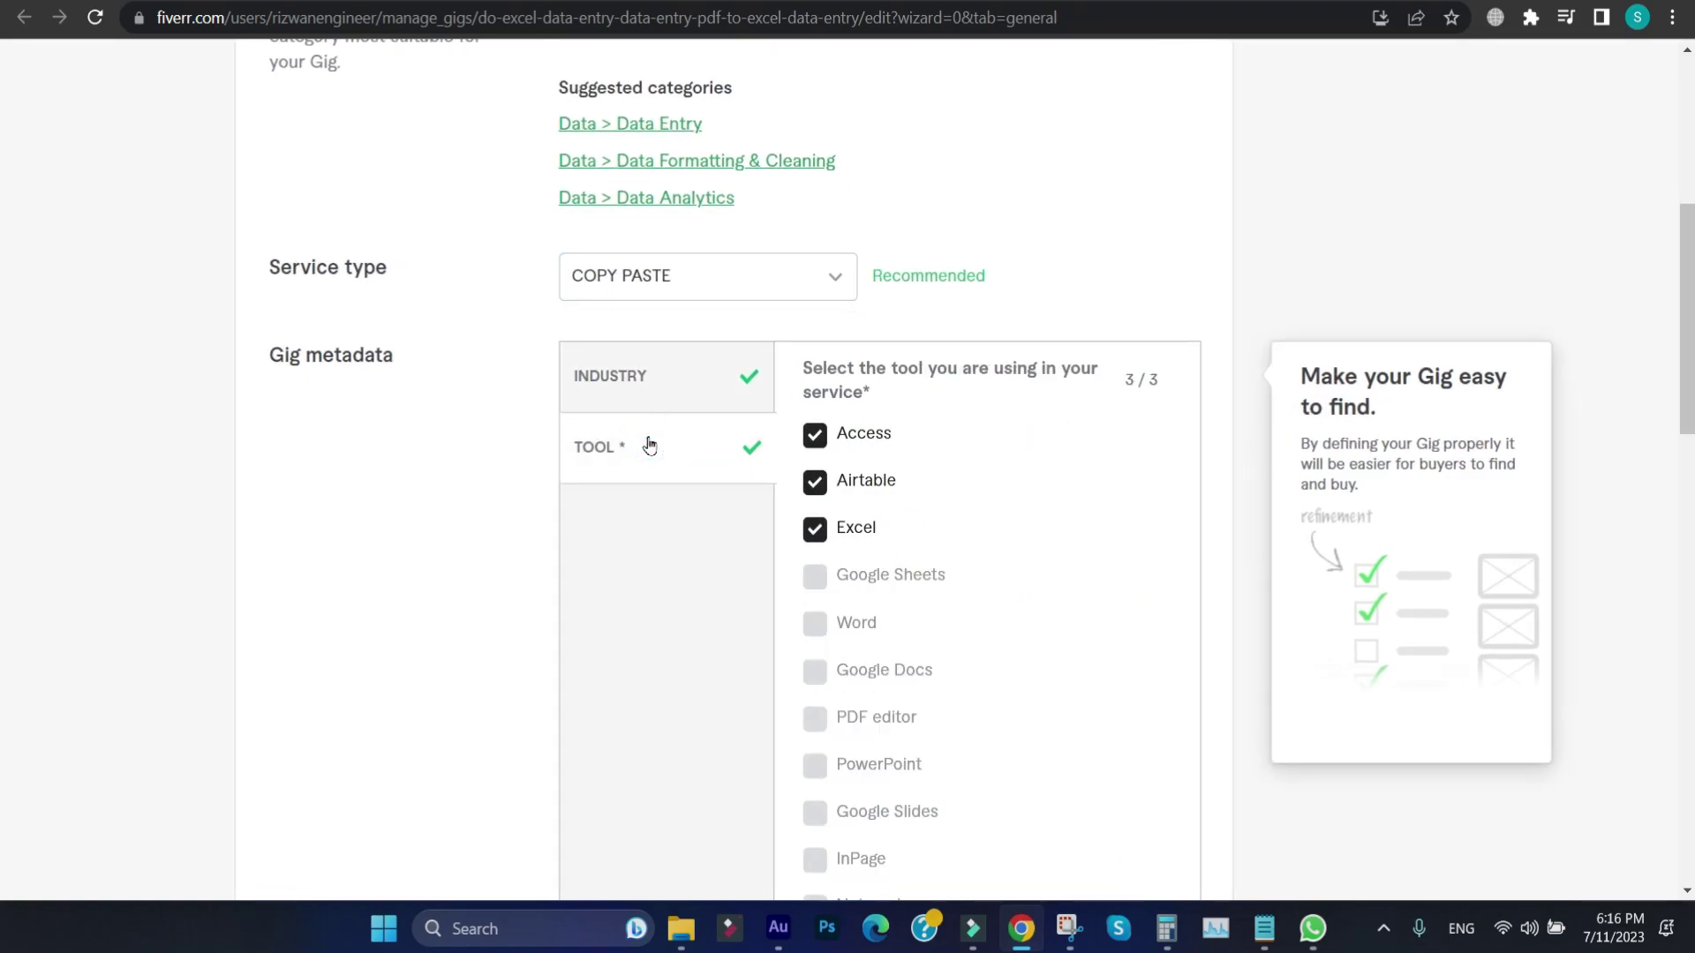
left_click(695, 511)
left_click(813, 434)
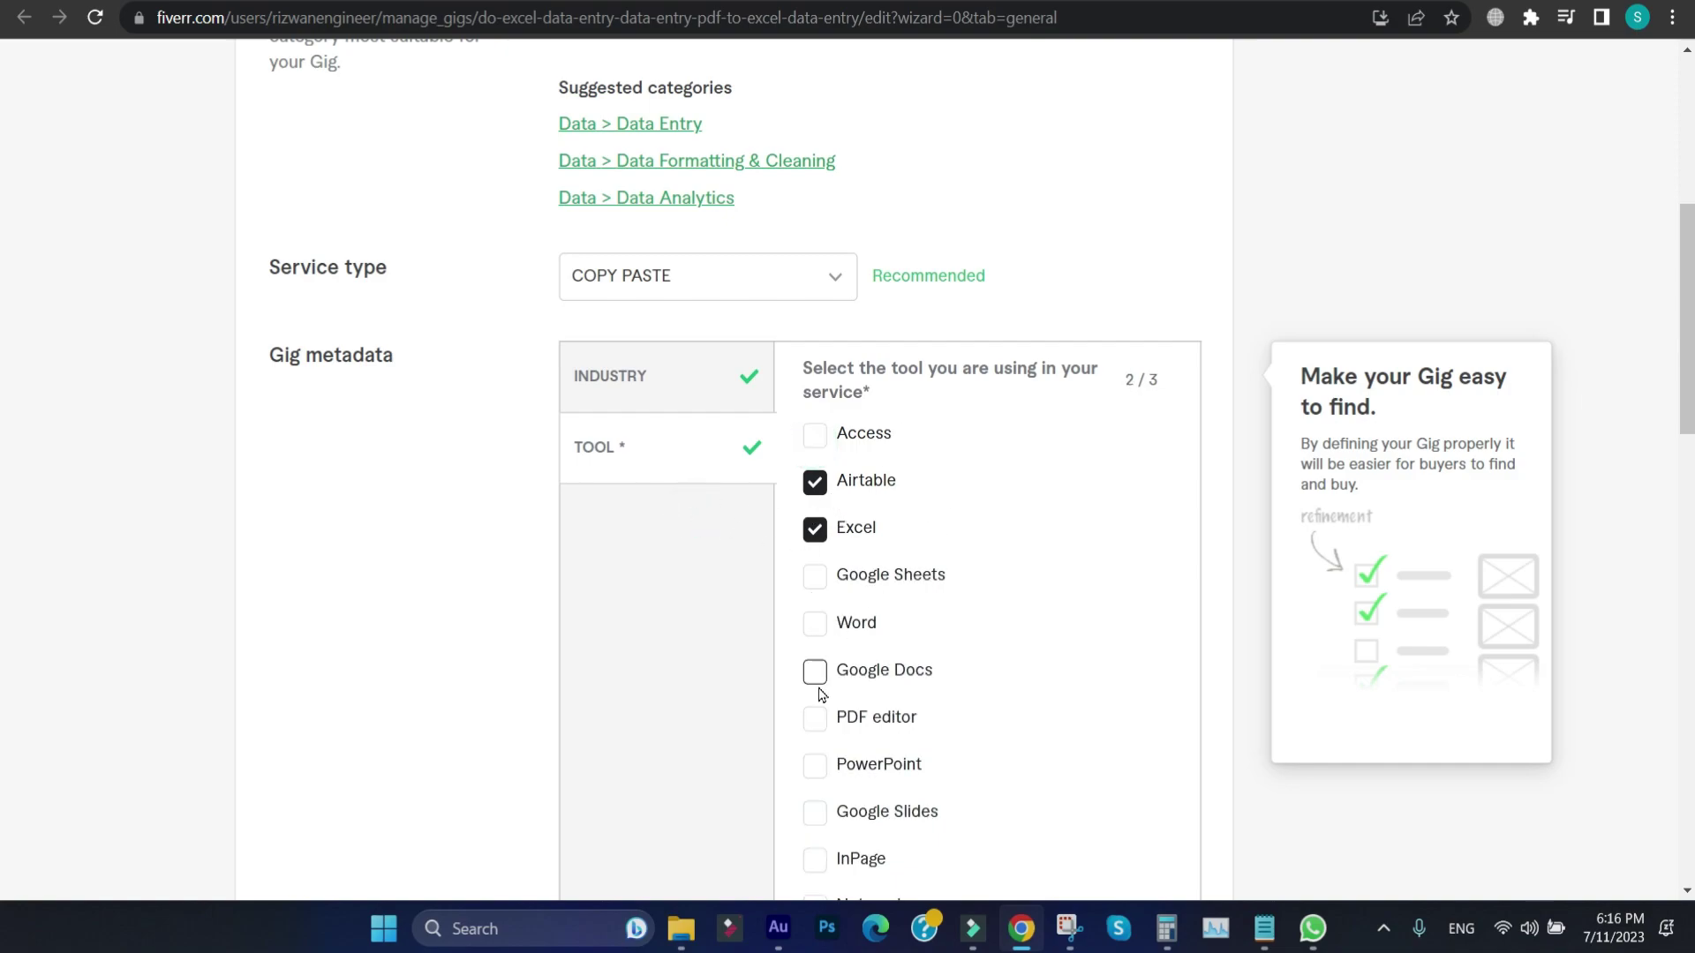
scroll(890, 676, "down", 3)
scroll(890, 676, "up", 3)
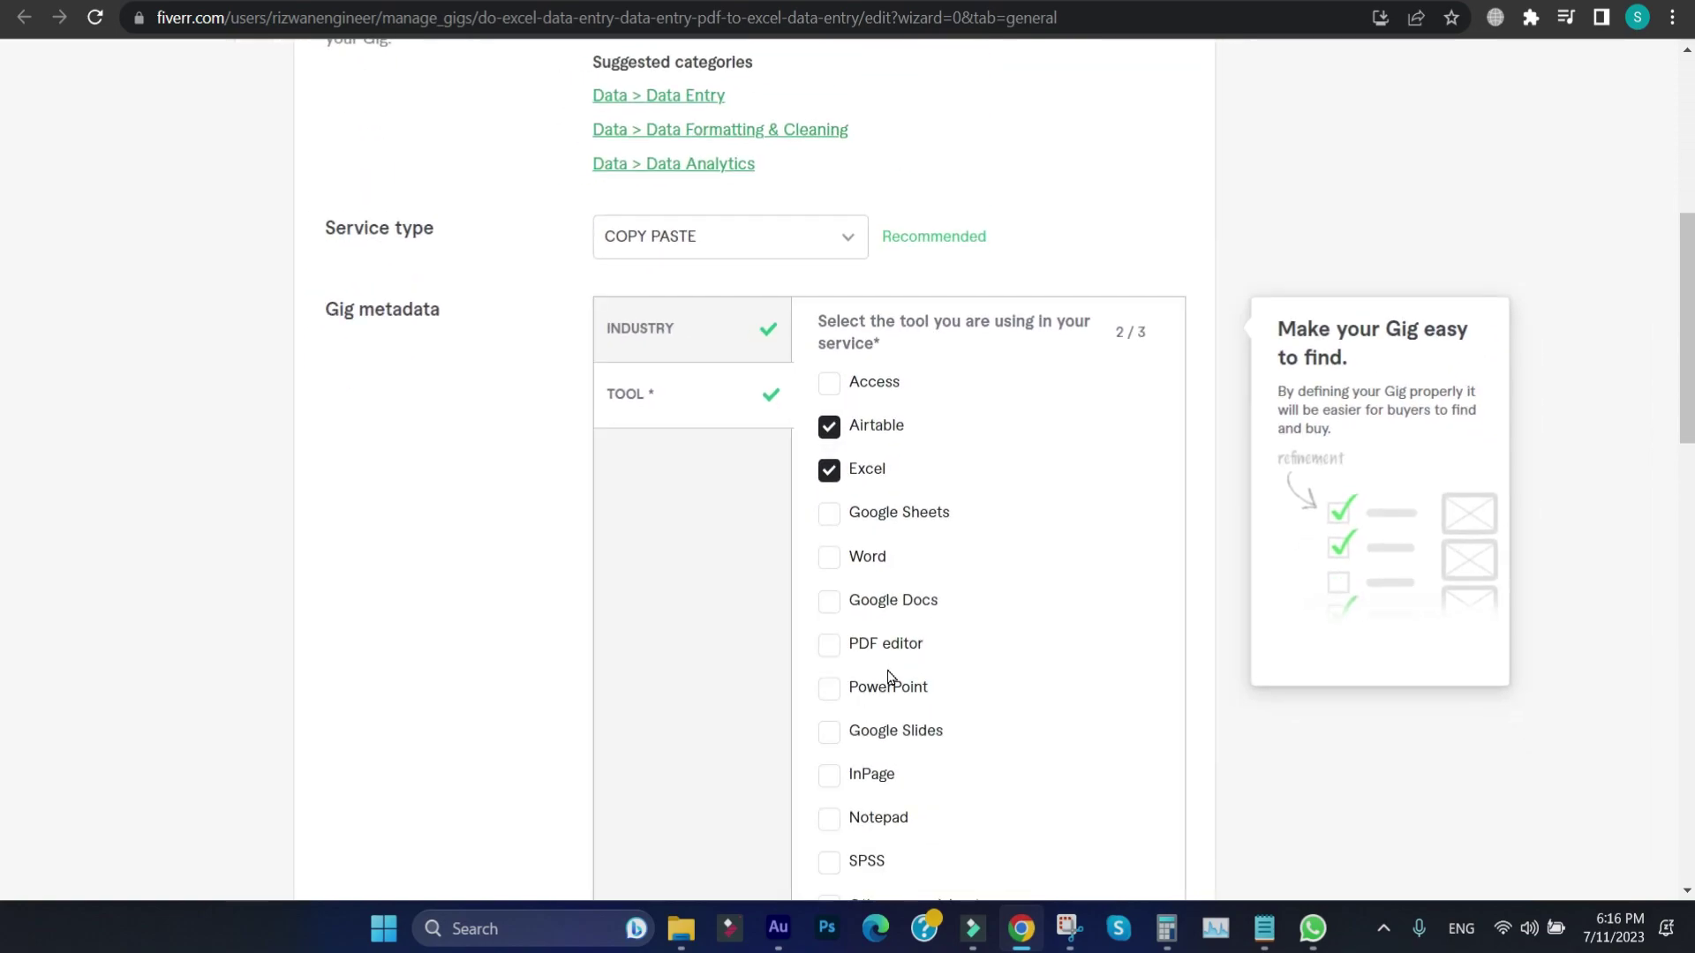
- Replace the gig title's text after "I will do" with "logo design in"
scroll(890, 676, "up", 3)
scroll(890, 677, "up", 3)
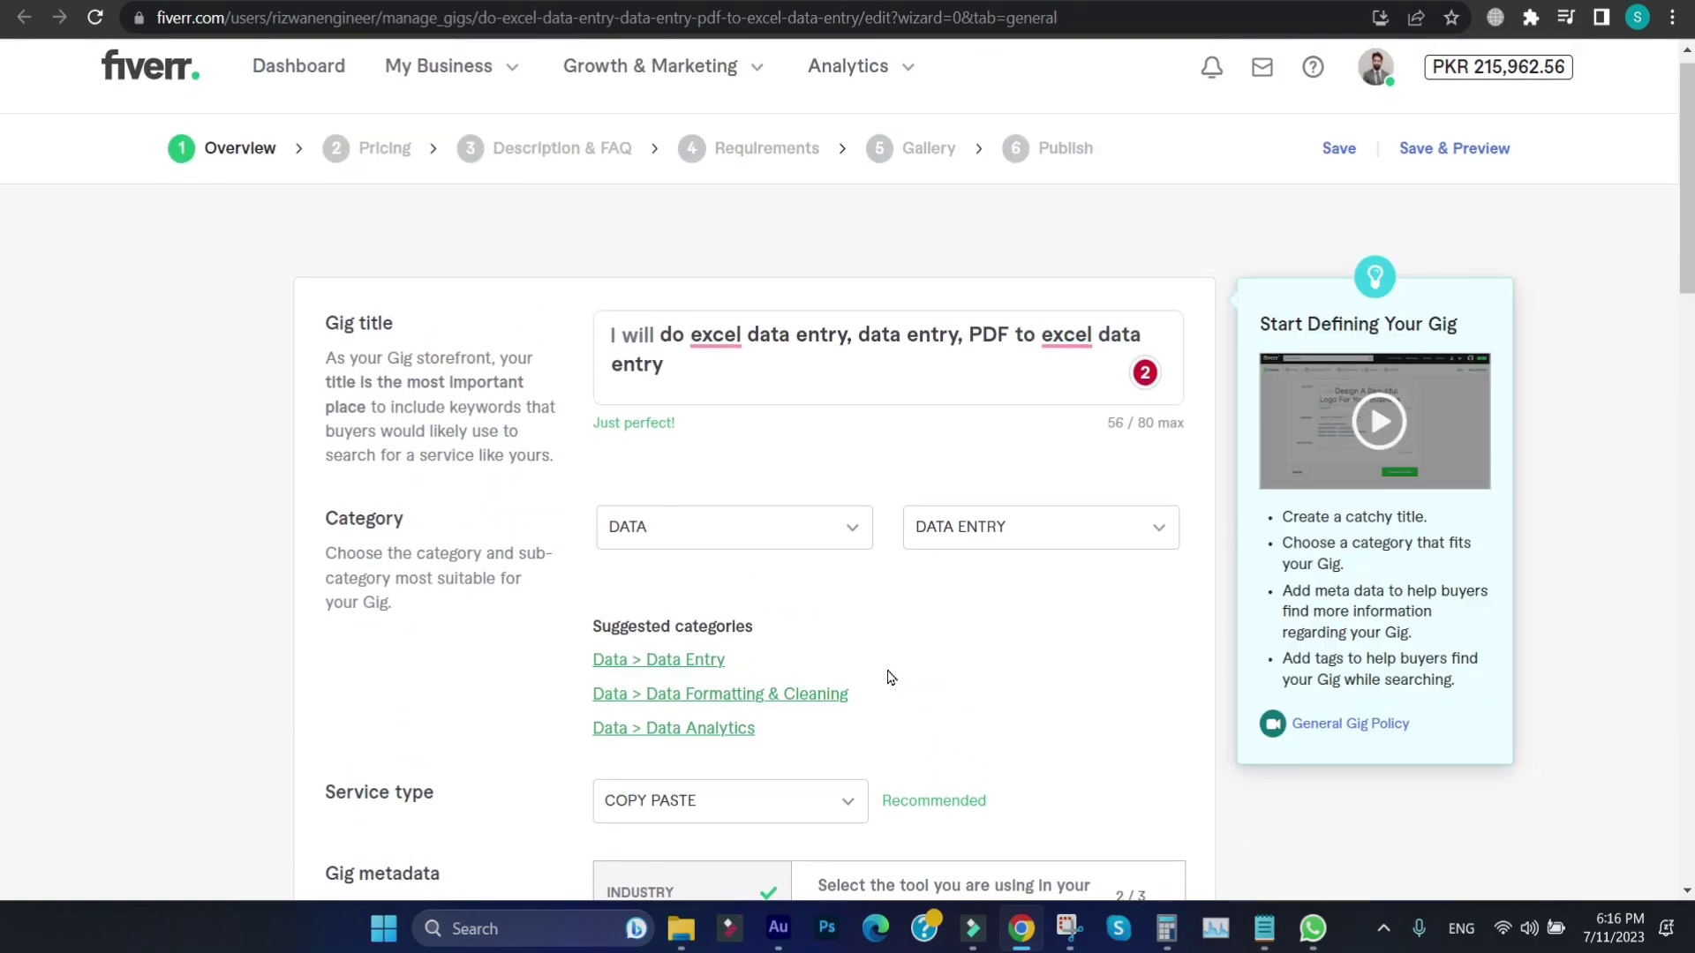
scroll(890, 677, "down", 2)
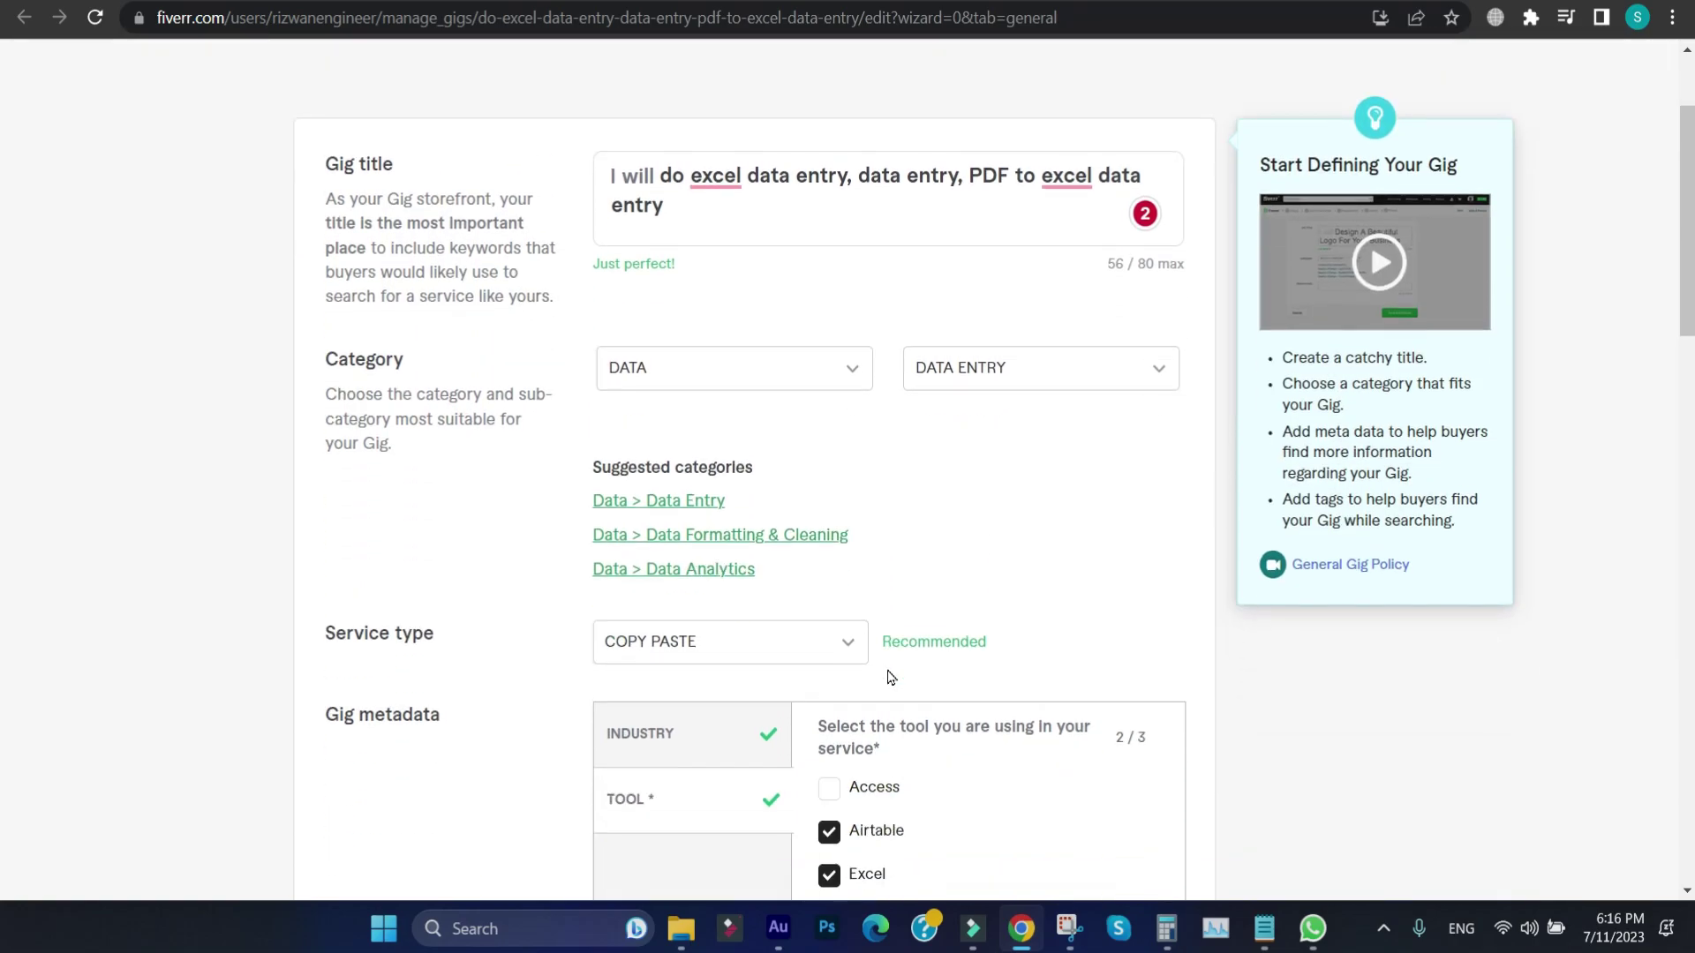
scroll(880, 308, "up", 1)
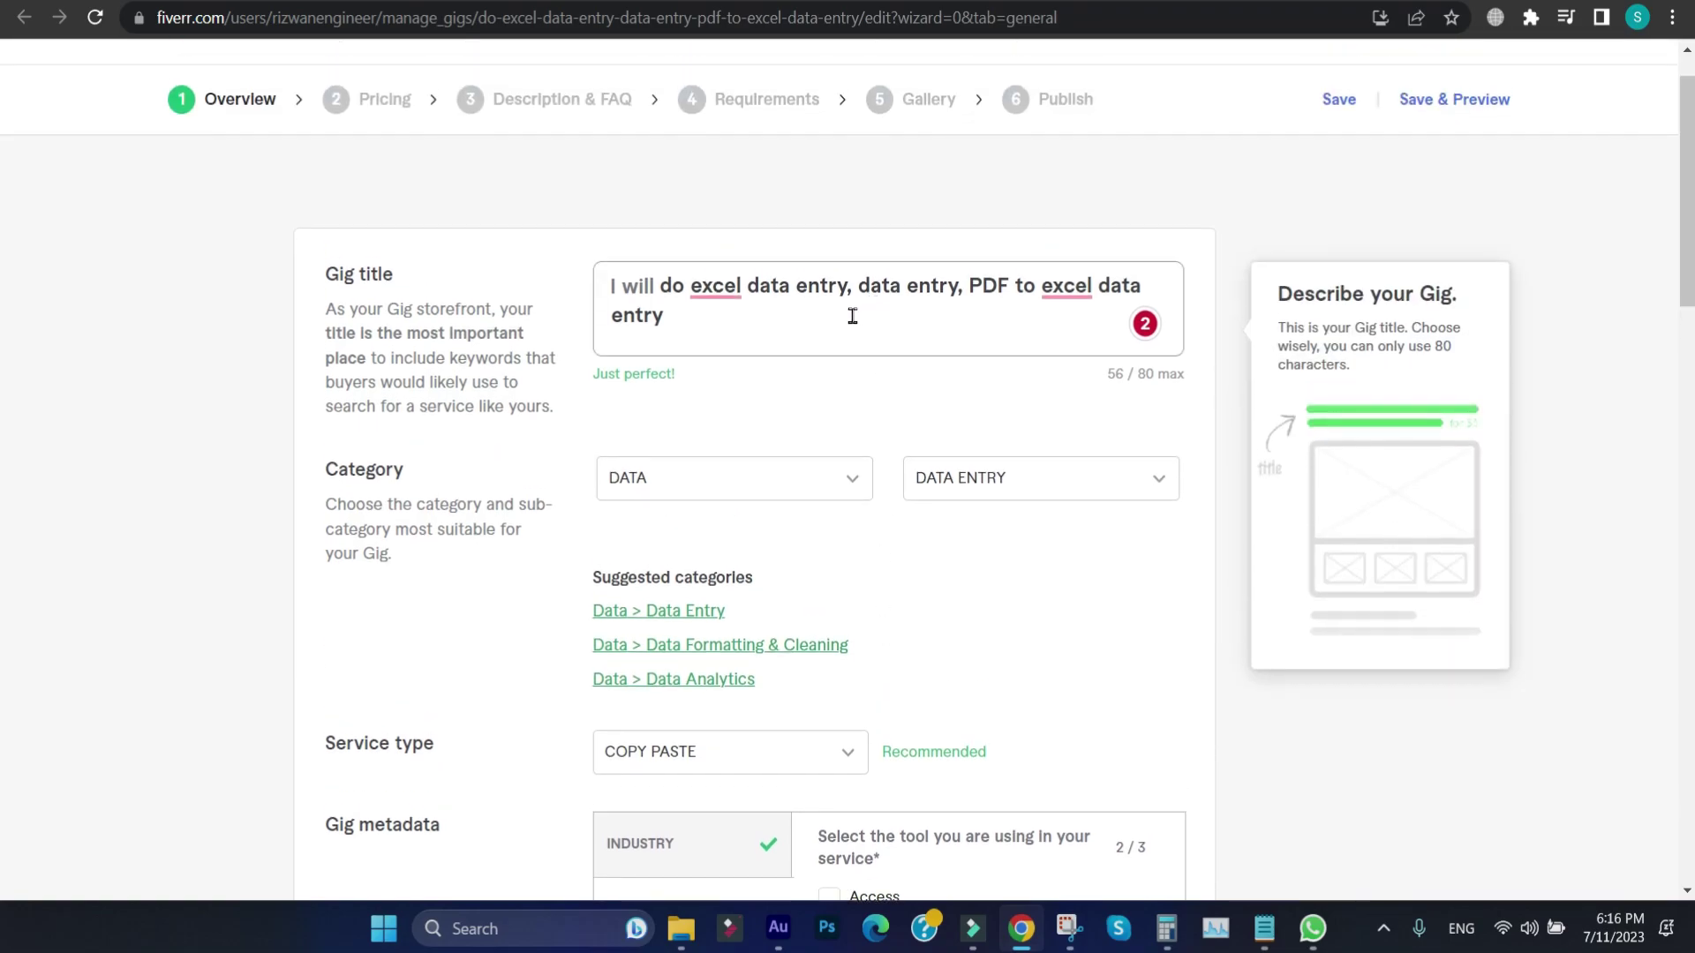
key("BackSpace")
key("BackSpace")
key("BackSpace")
key("BackSpace")
key("BackSpace")
key("BackSpace")
key("BackSpace")
key("BackSpace")
key("BackSpace")
key("BackSpace")
key("BackSpace")
key("BackSpace")
key("BackSpace")
key("BackSpace")
key("BackSpace")
key("BackSpace")
key("BackSpace")
key("BackSpace")
key("BackSpace")
key("BackSpace")
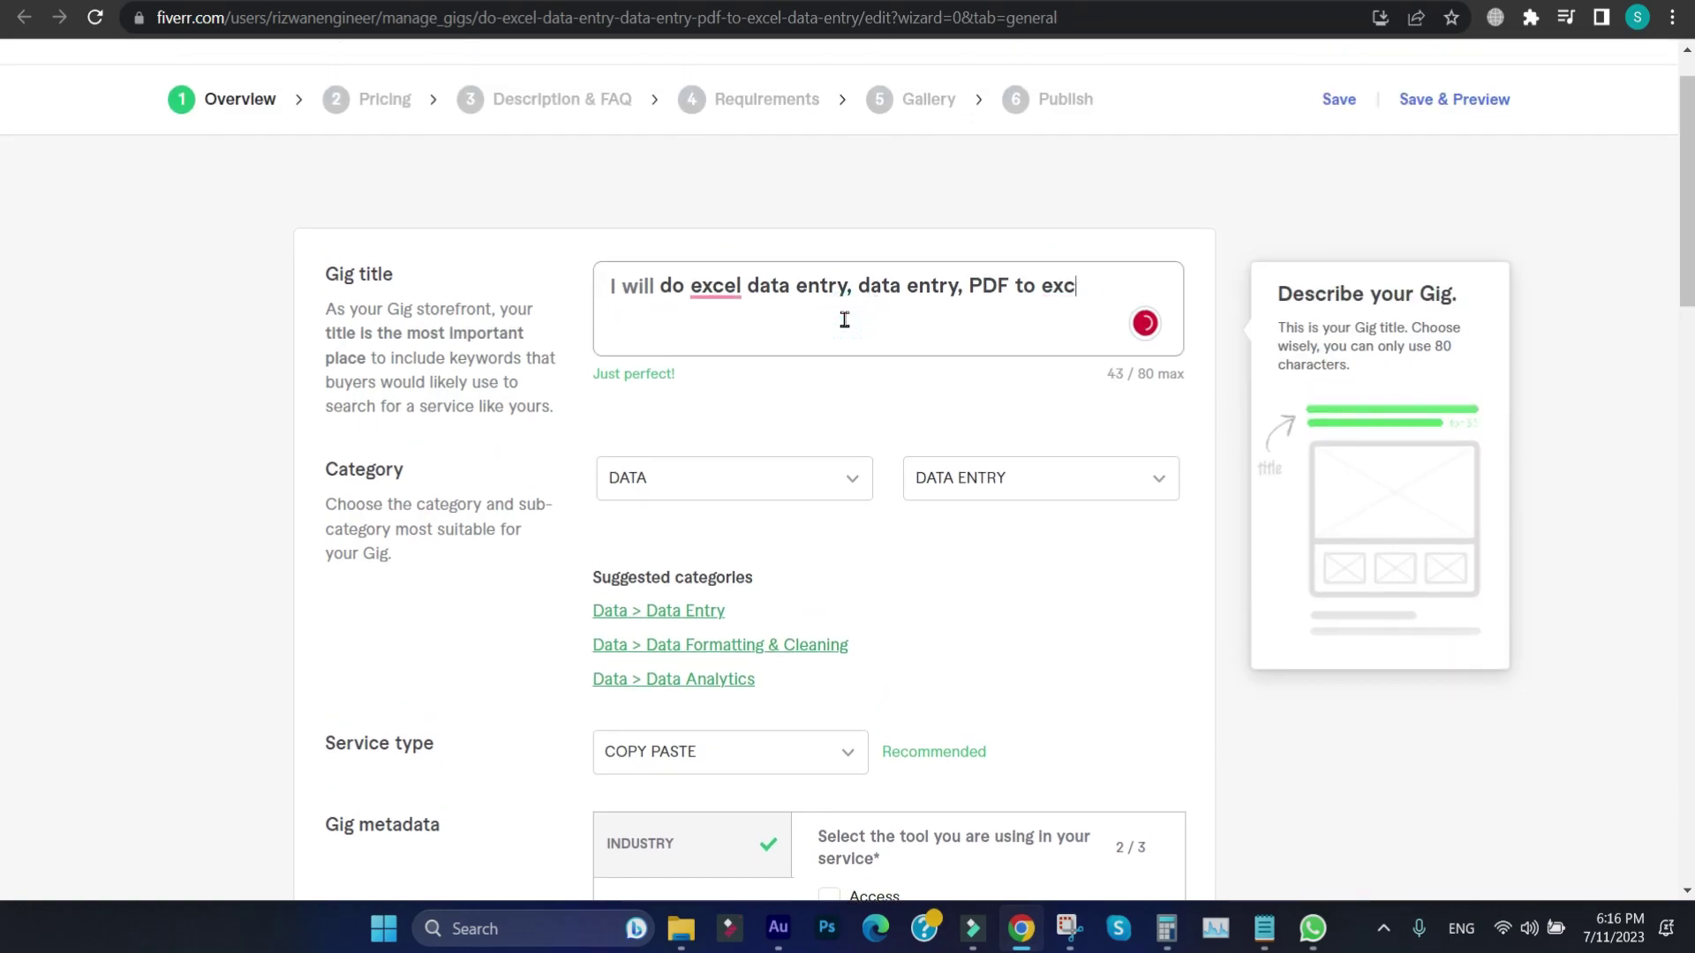
key("BackSpace")
key("BackSpace")
key("BackSpace")
key("BackSpace")
key("BackSpace")
key("BackSpace")
key("BackSpace")
key("BackSpace")
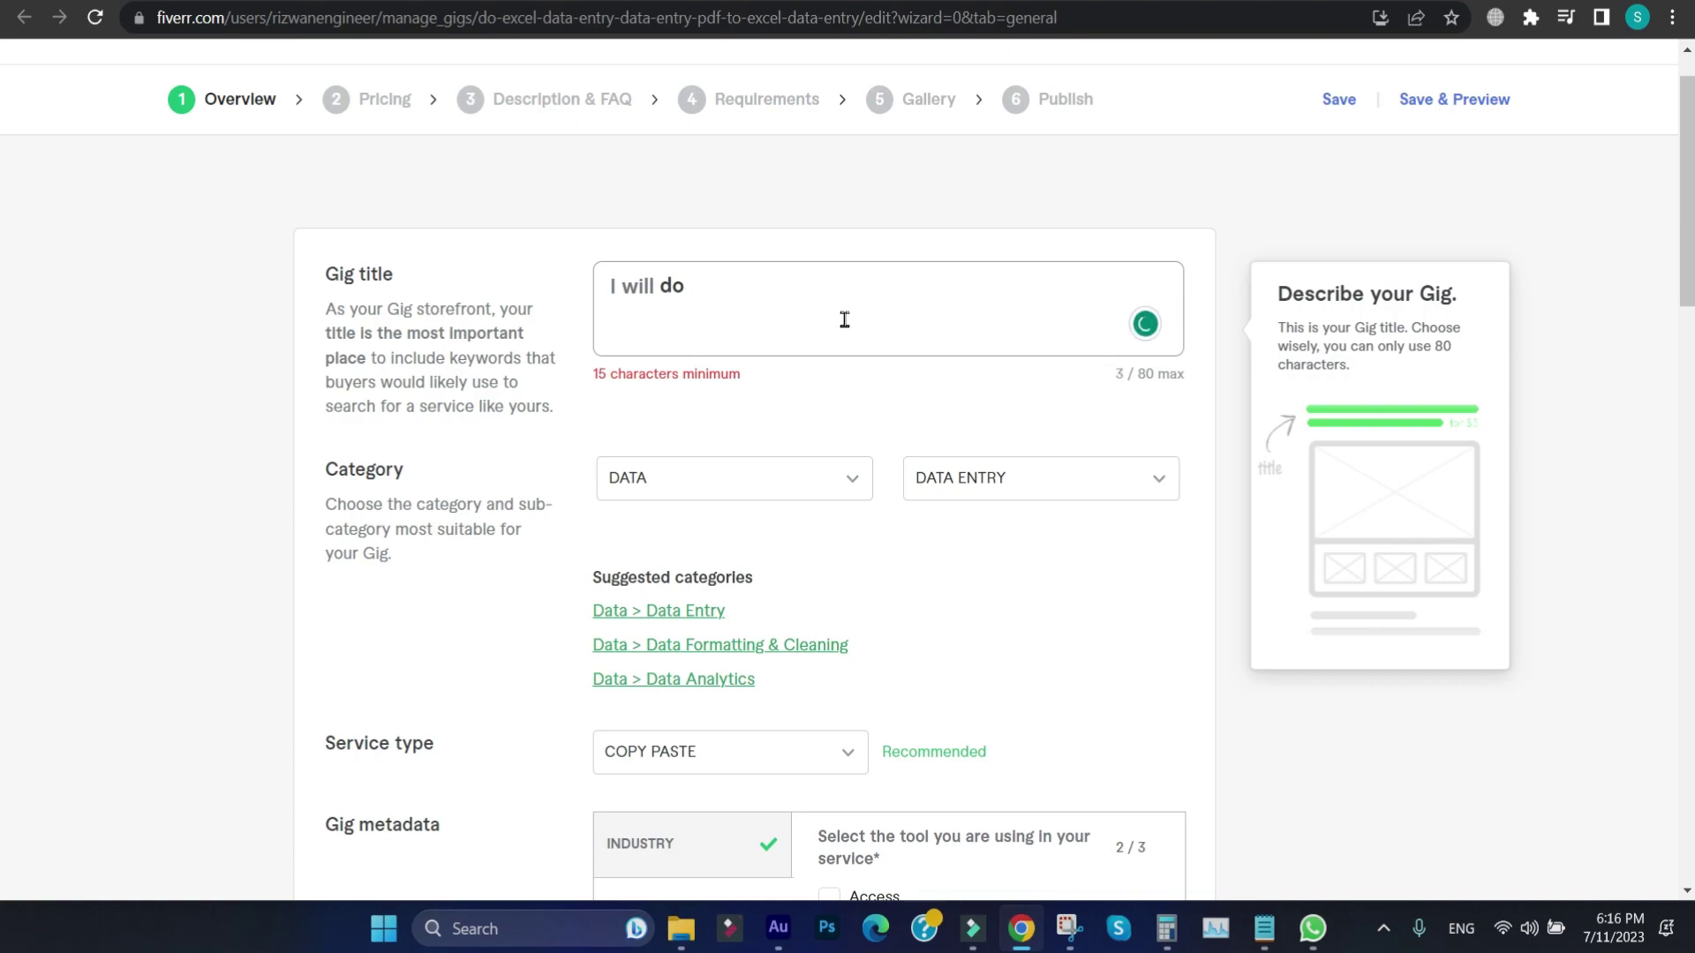
type("logo design in")
scroll(845, 319, "down", 1)
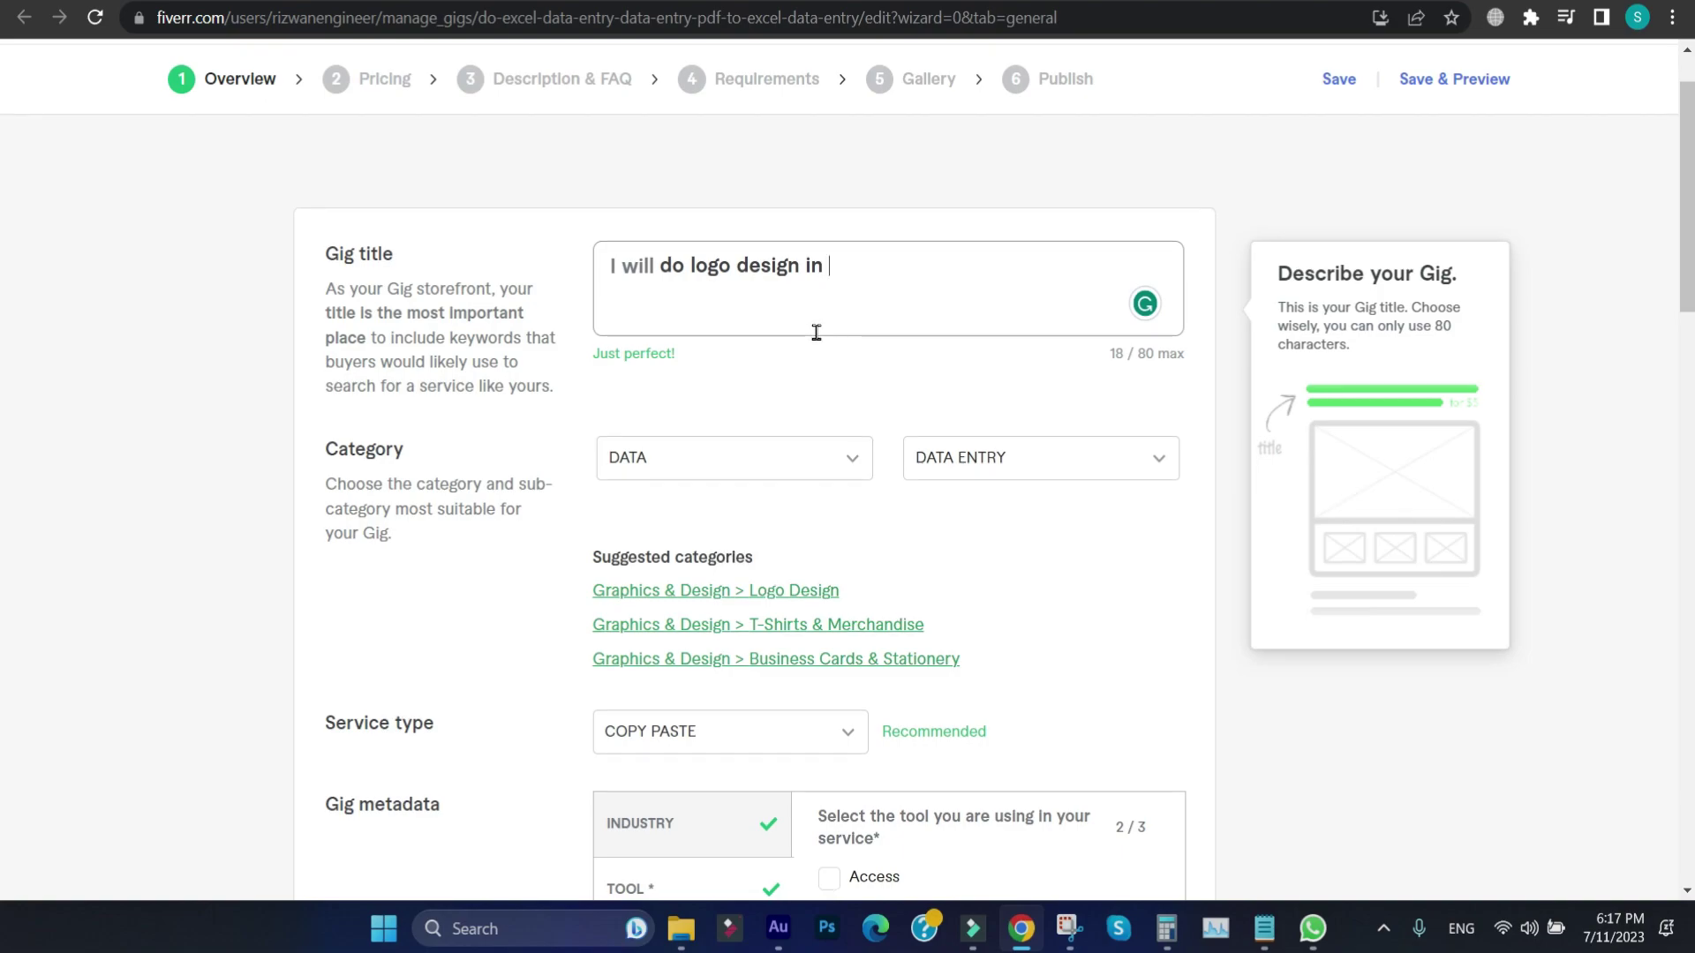
- Apply the suggested category Graphics & Design > Logo Design to the gig
scroll(817, 333, "up", 1)
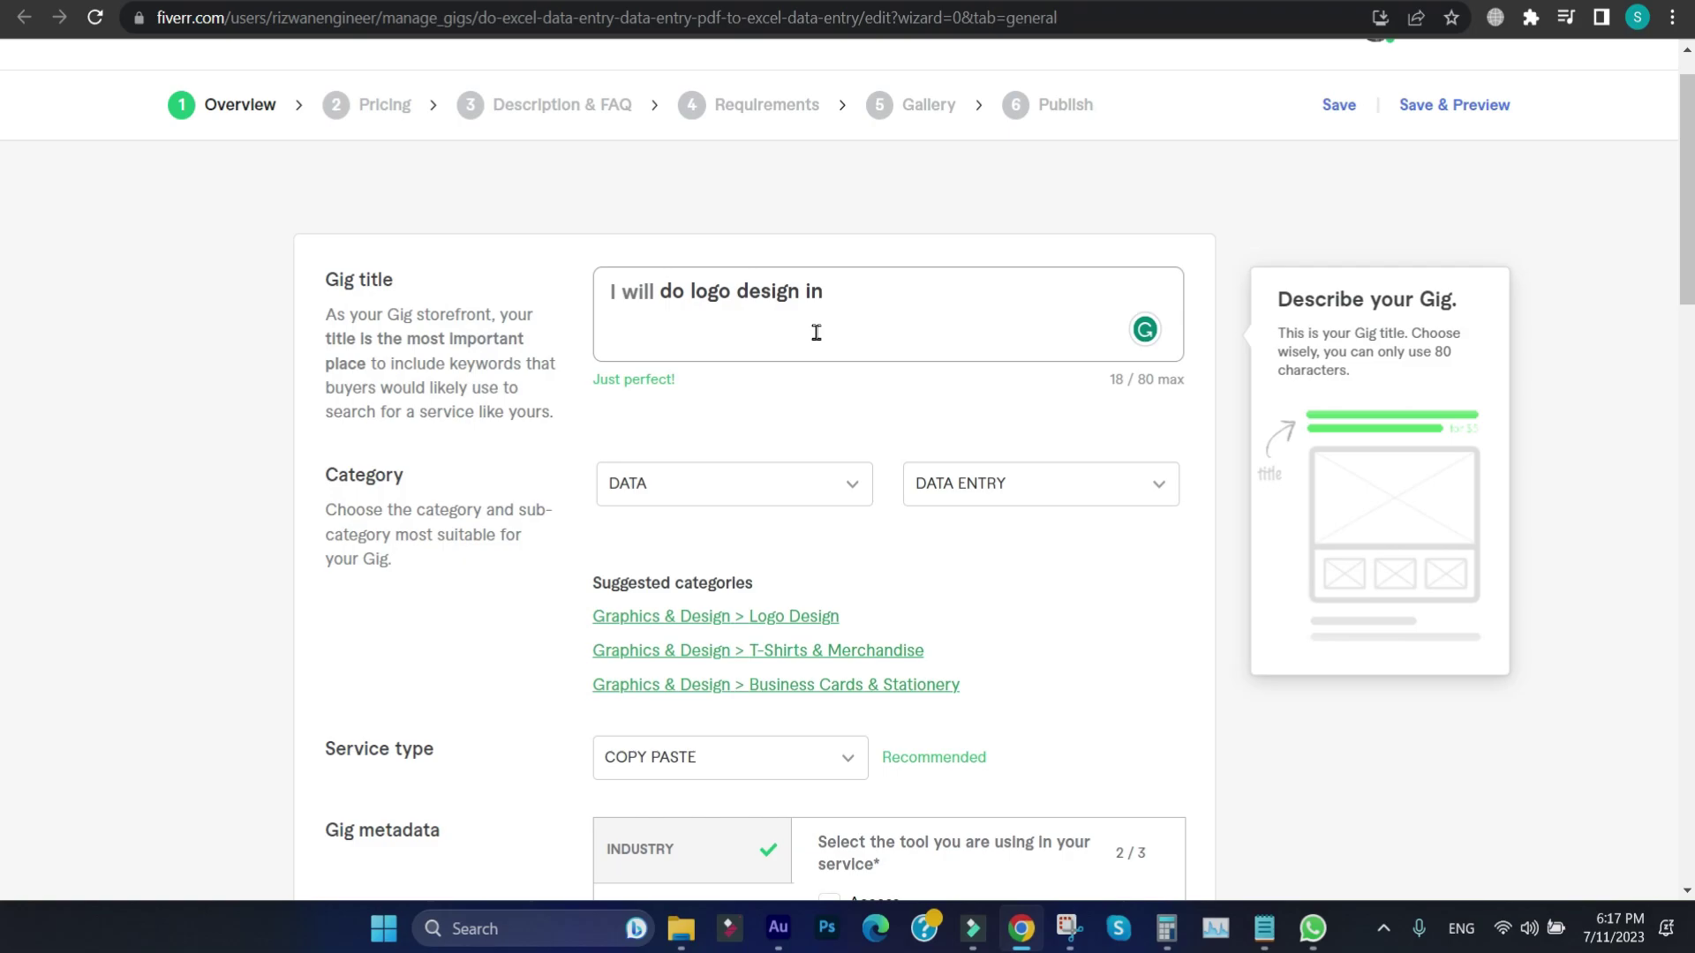
scroll(816, 332, "down", 2)
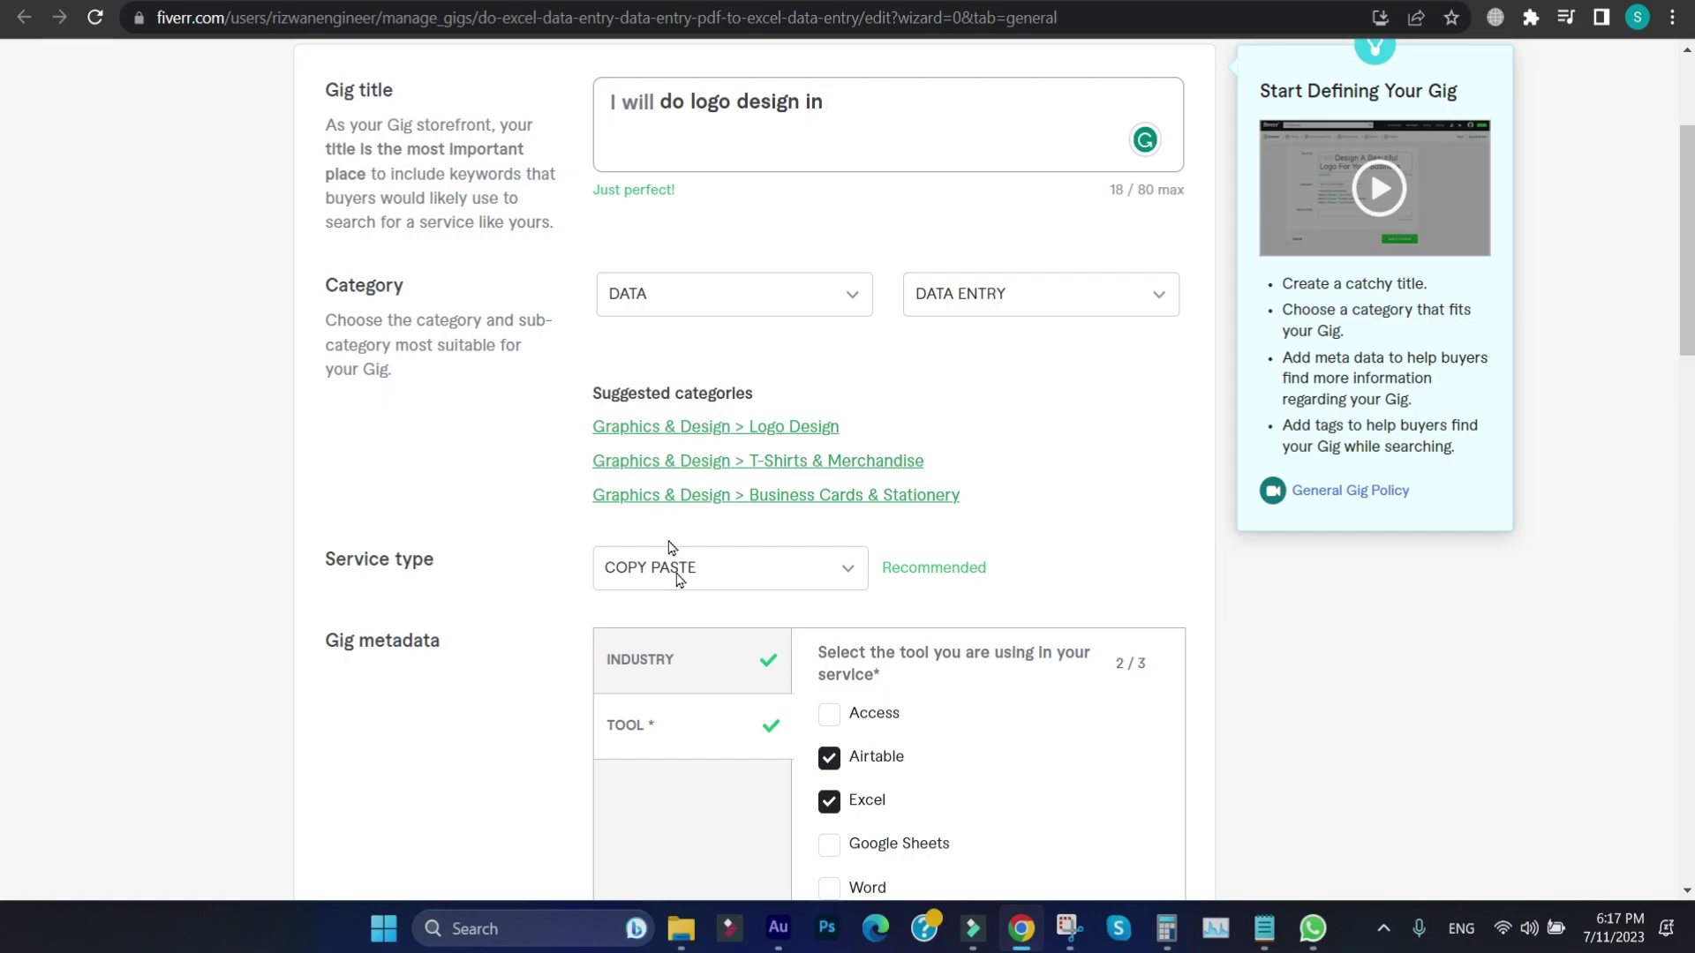
left_click(705, 432)
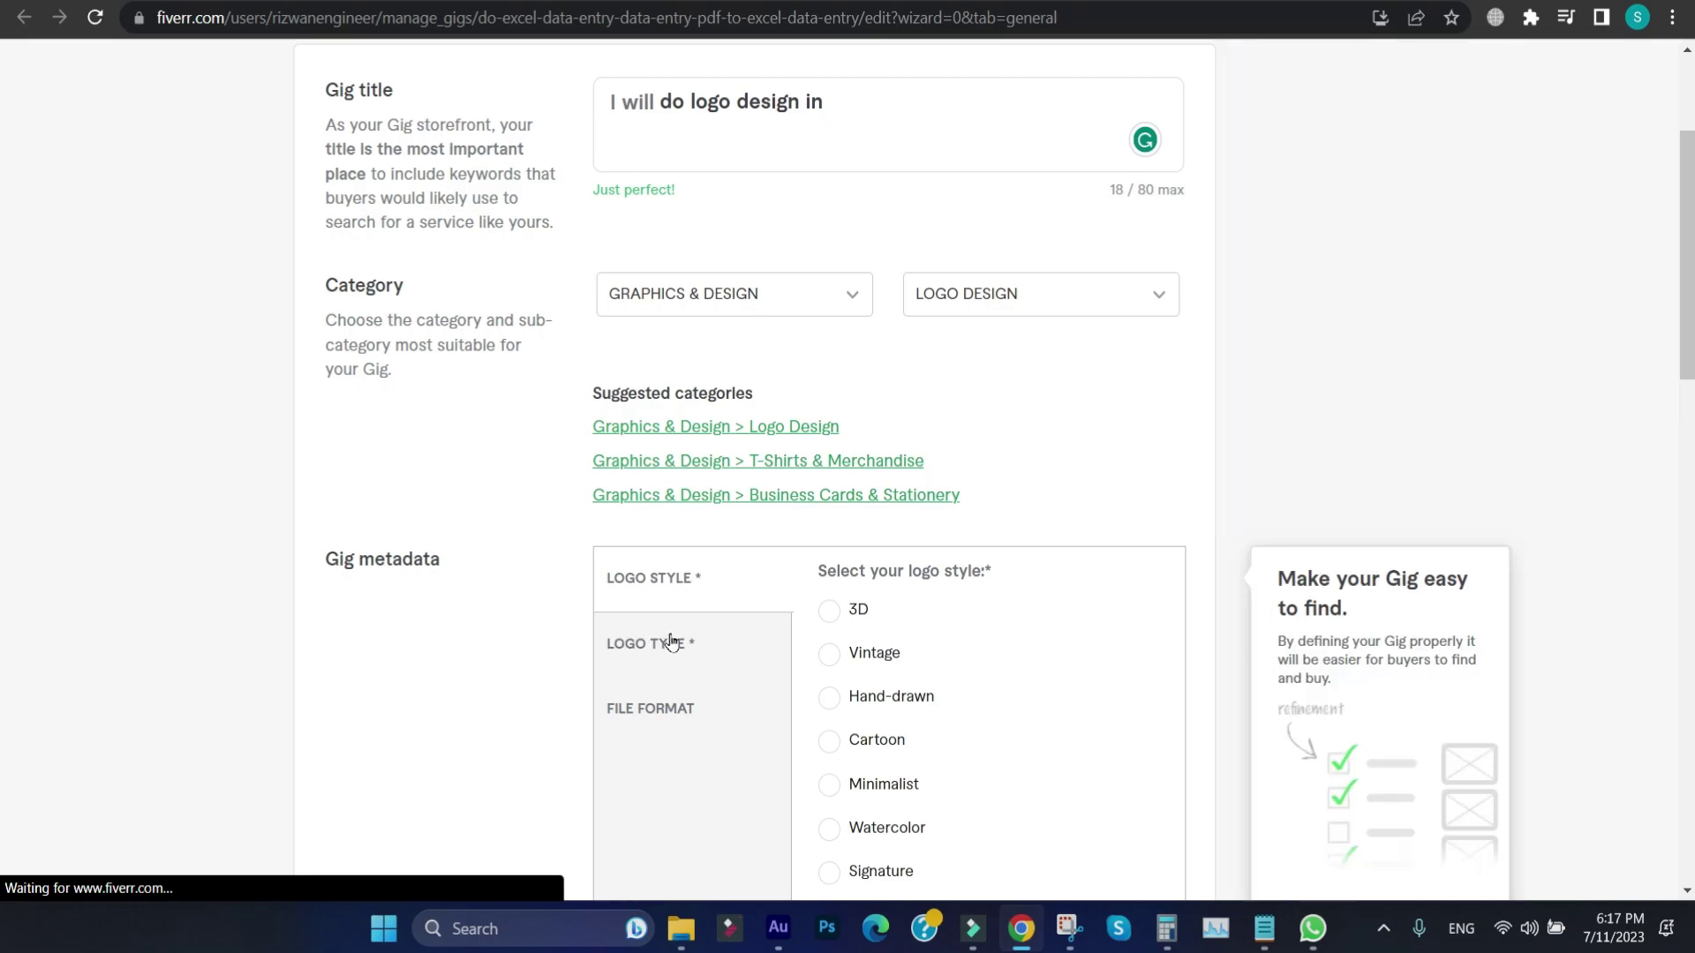
- Set the gig metadata's logo style to 3D and its logo type to Monogram
scroll(671, 641, "down", 2)
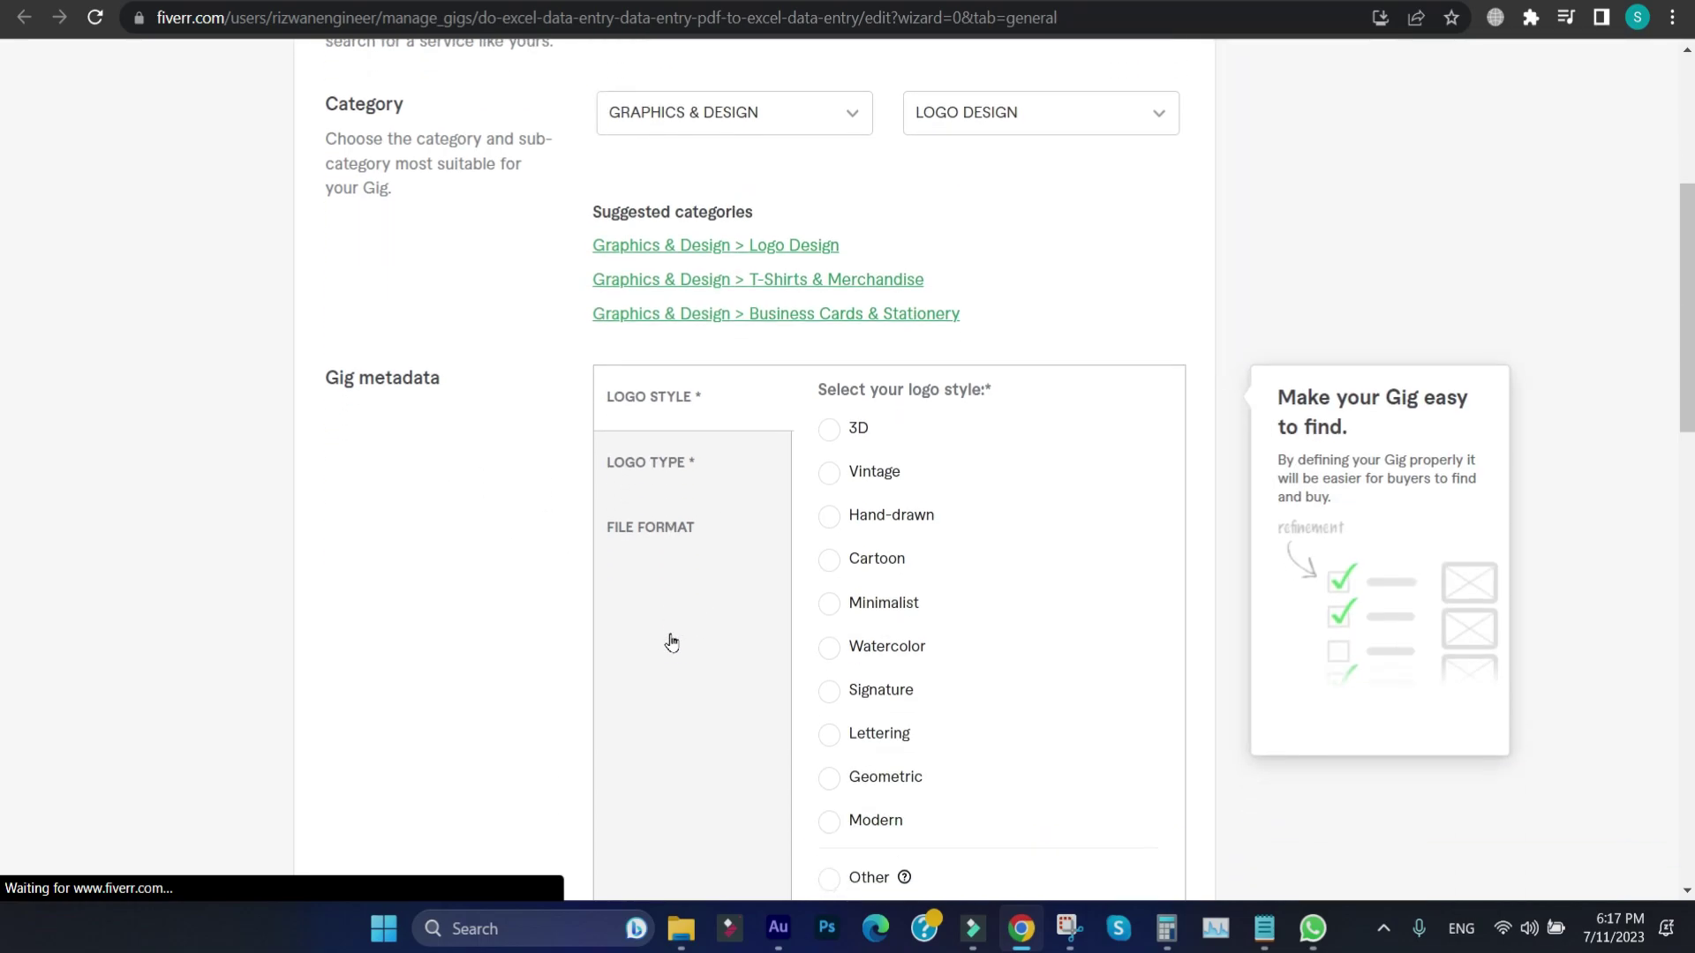
left_click(830, 432)
left_click(702, 457)
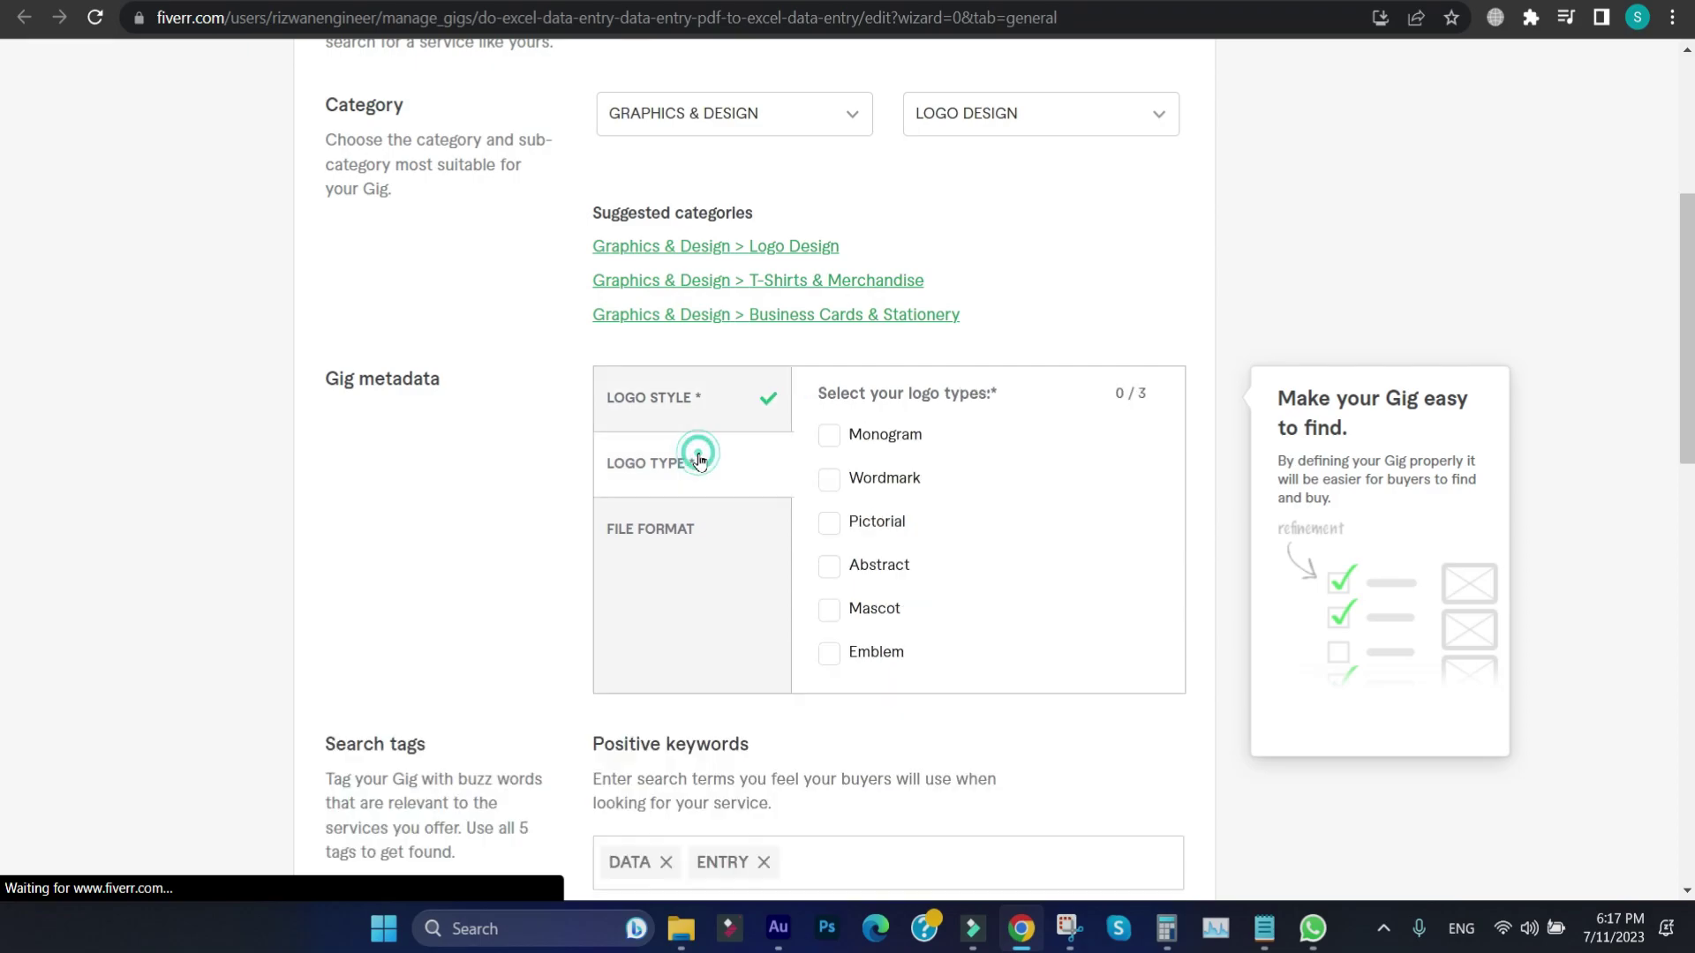
left_click(830, 436)
- Select AI and JPG as the provided file formats in the gig metadata
left_click(691, 553)
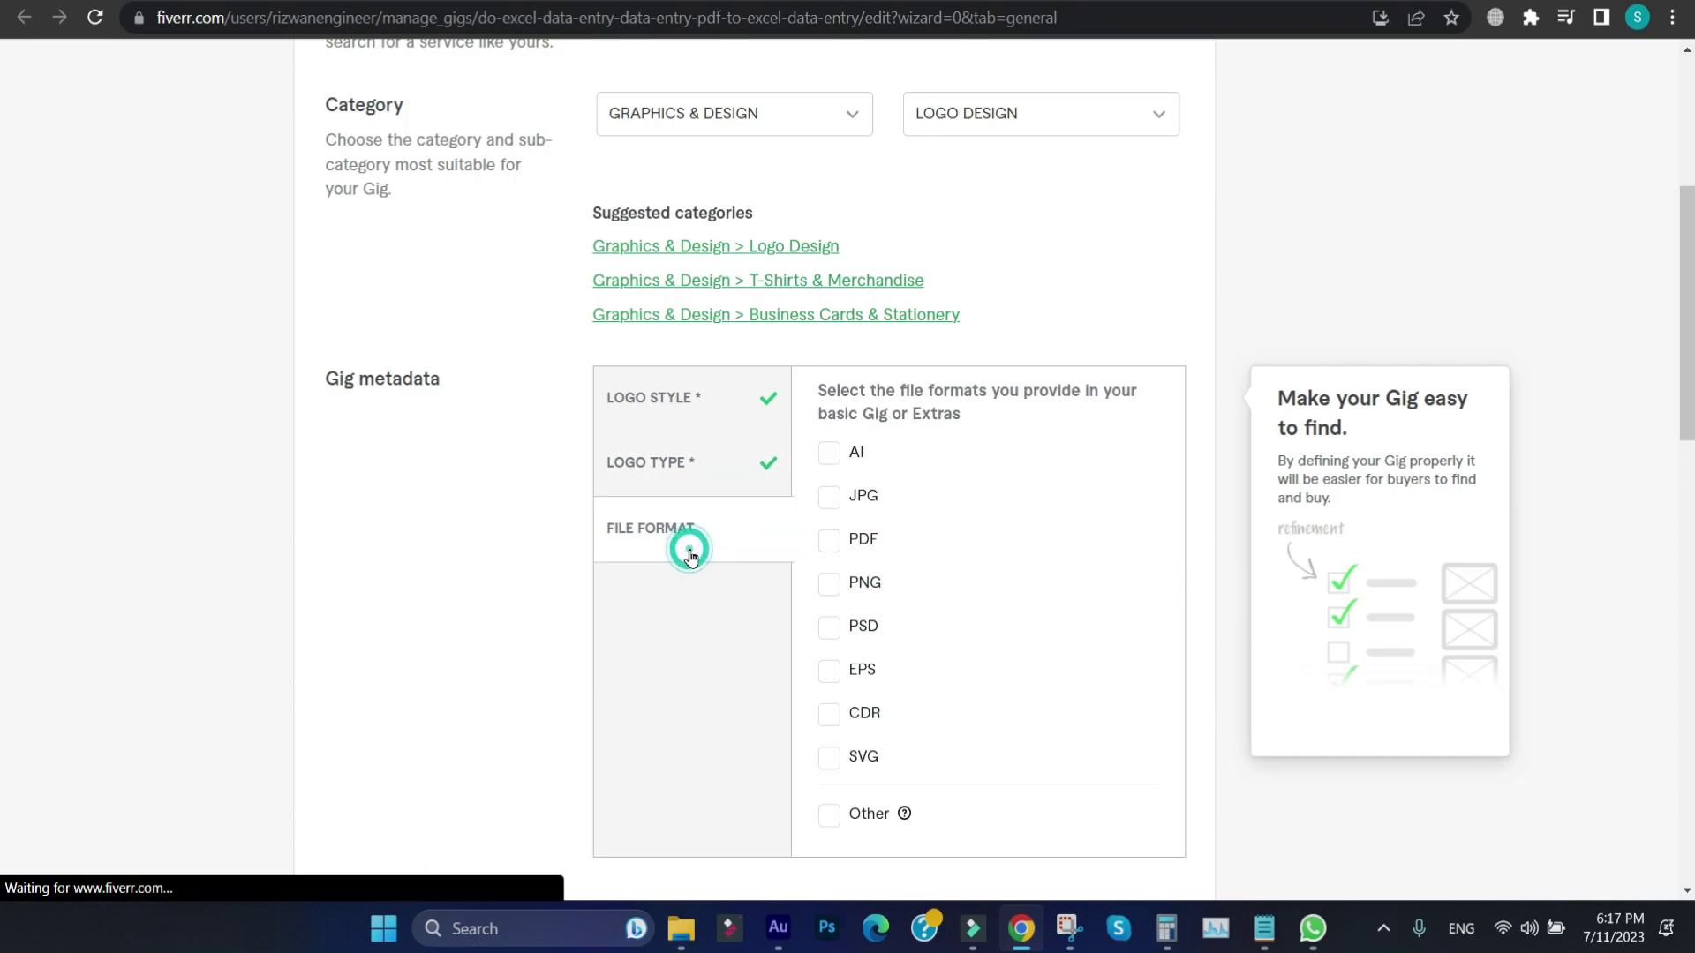
left_click(828, 454)
left_click(829, 496)
scroll(759, 528, "up", 1)
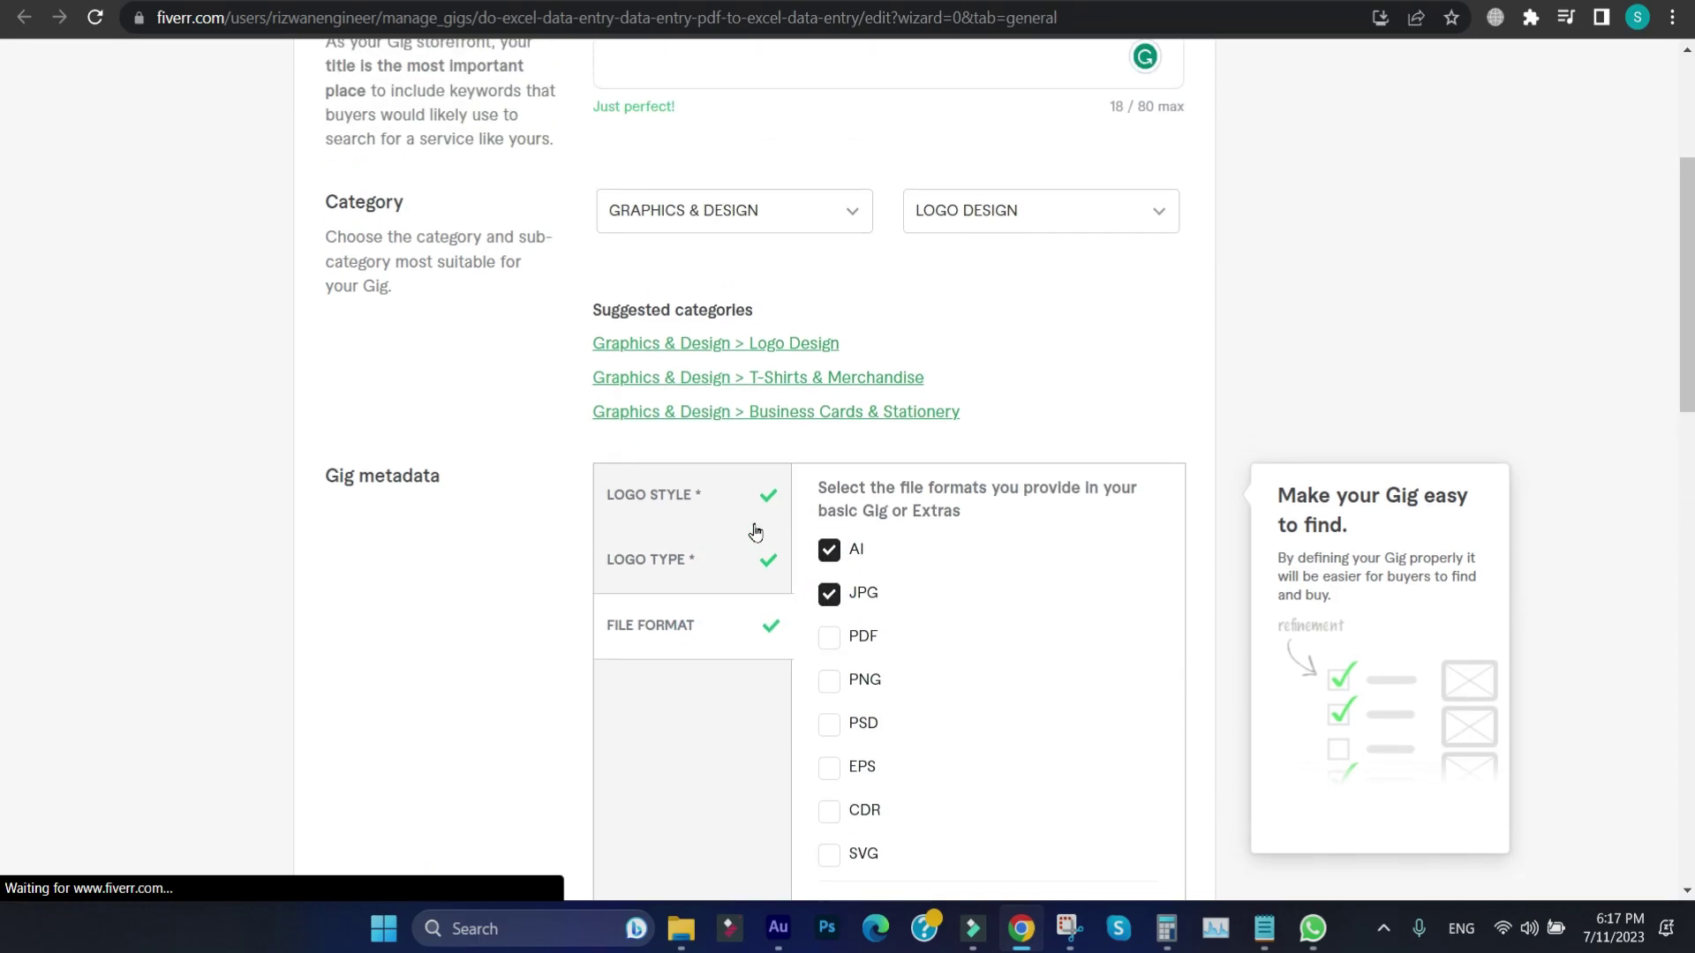
scroll(756, 530, "up", 4)
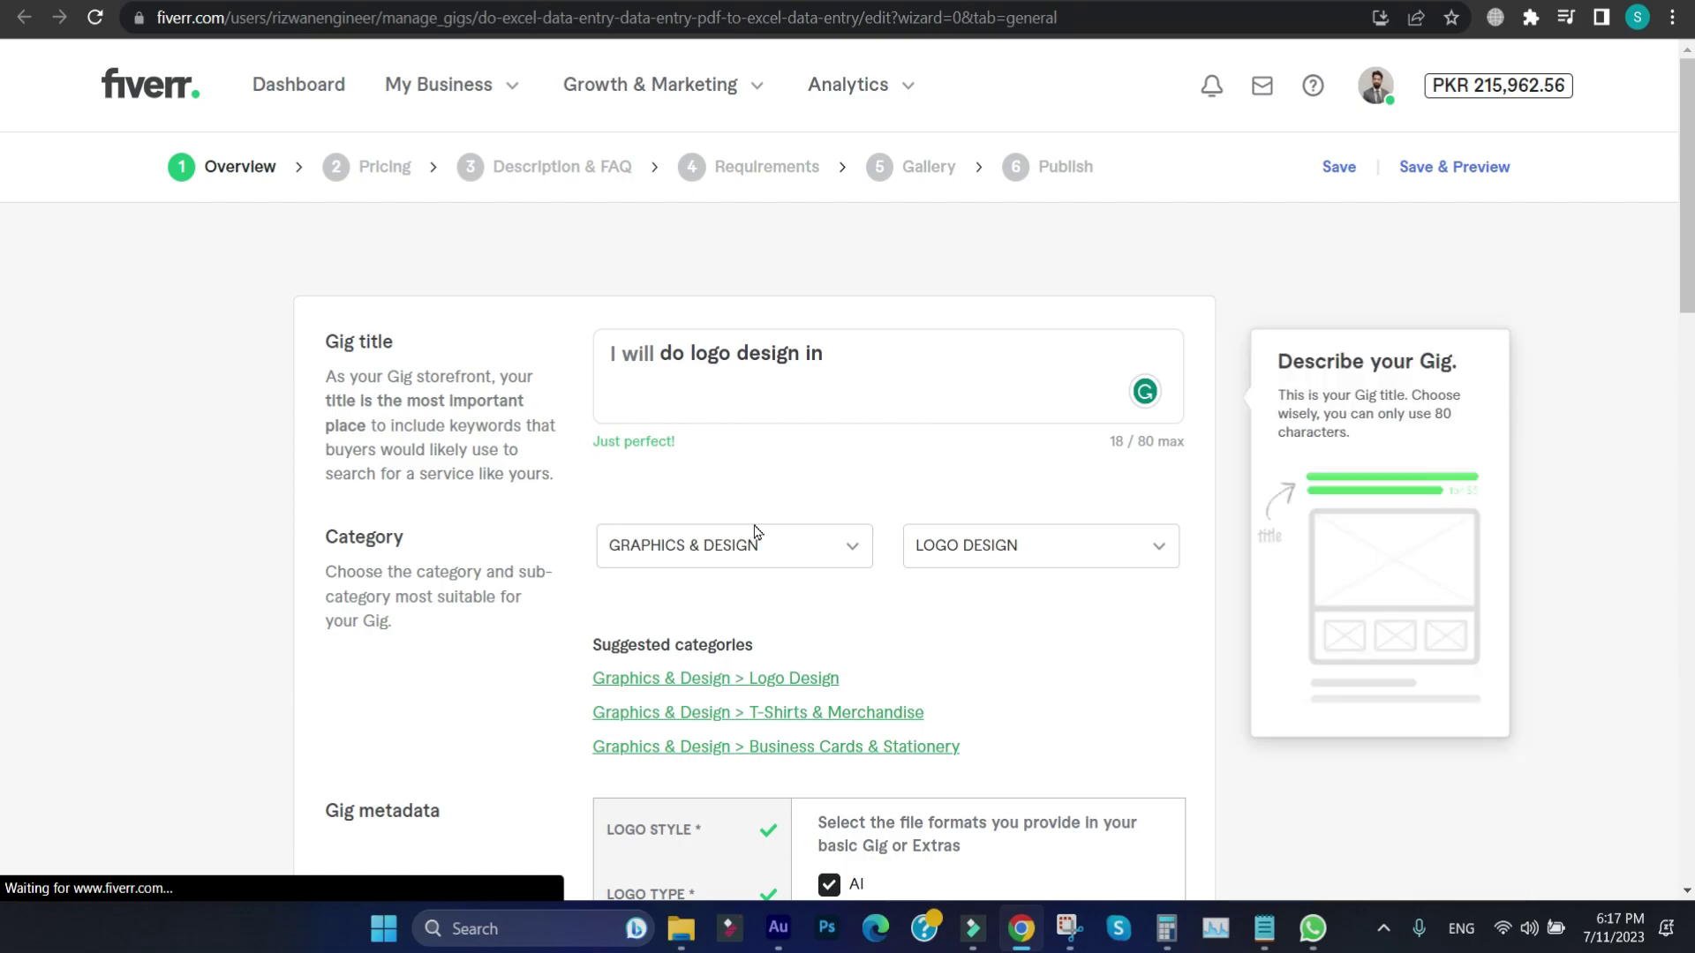
scroll(754, 530, "down", 2)
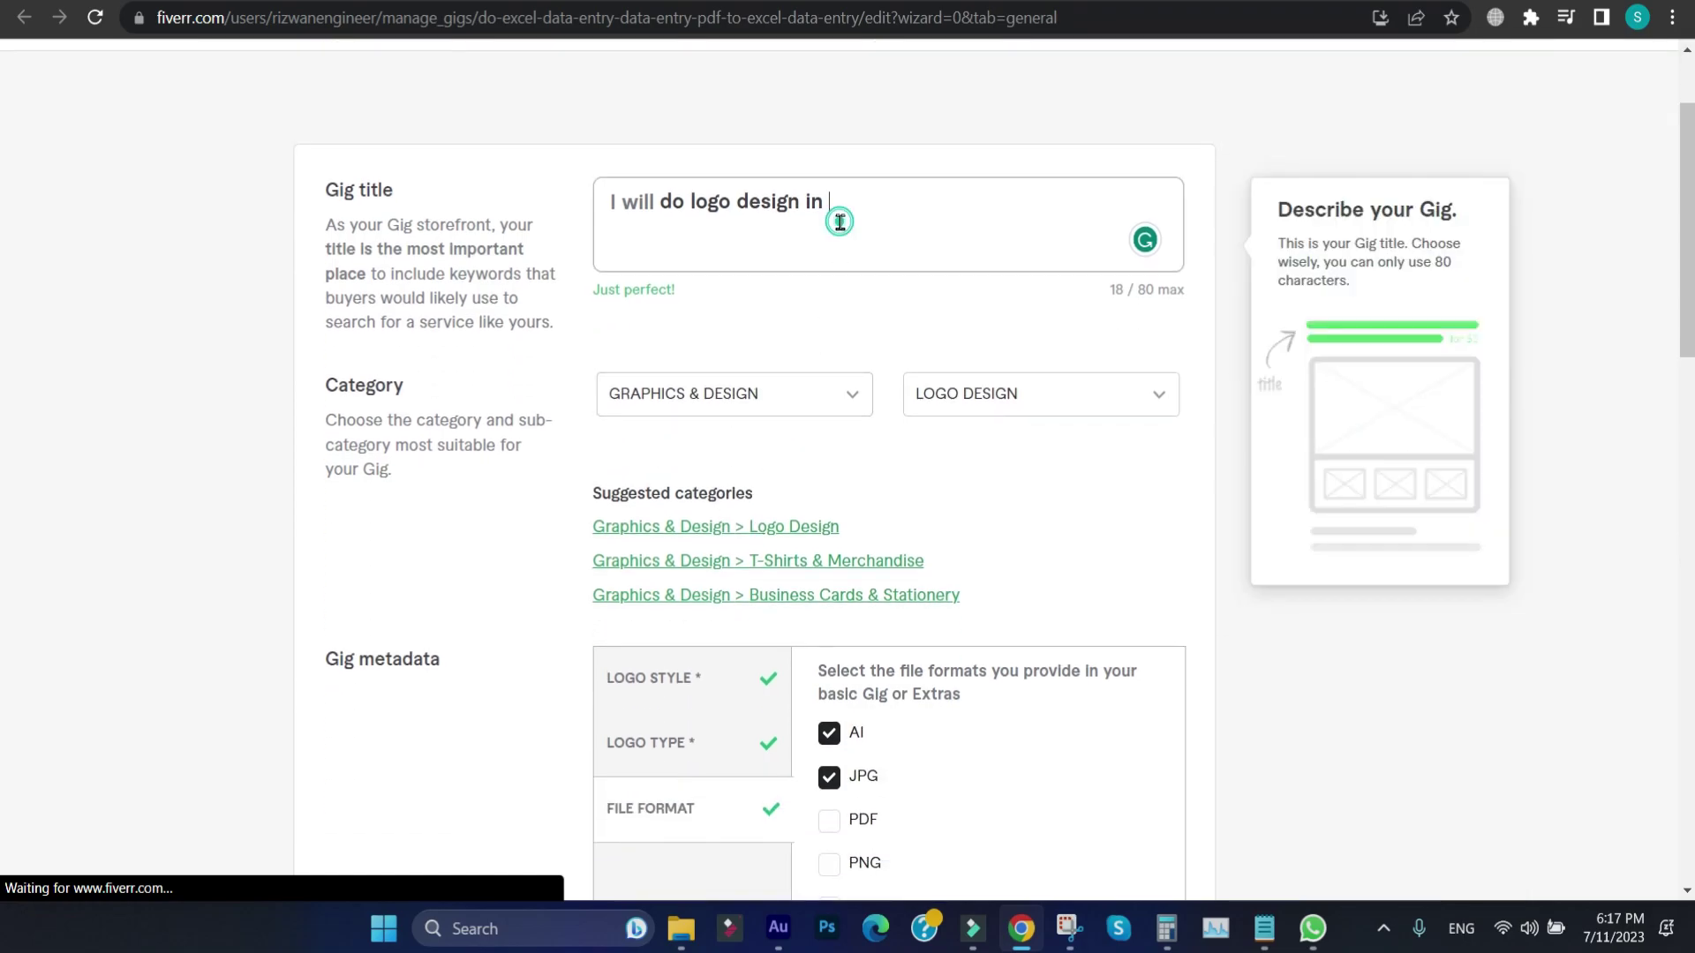
scroll(839, 221, "down", 1)
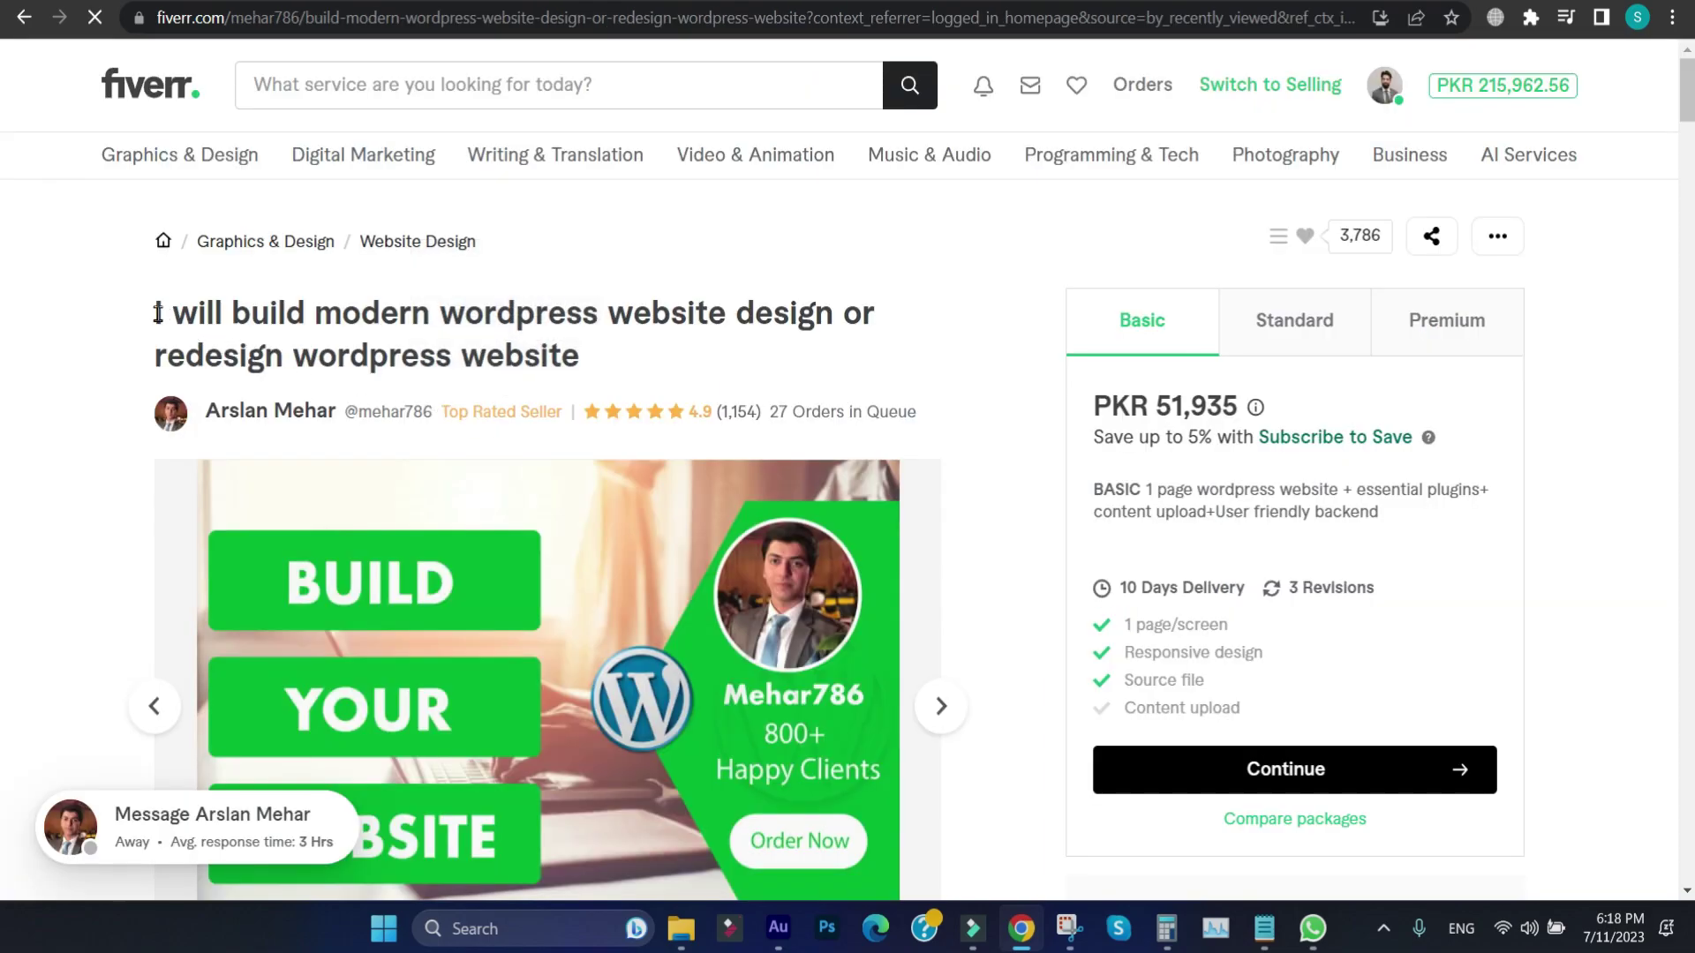
- Examine the example WordPress website gig's title, category, website type, and platform and tool details
left_click_drag(158, 313, 580, 361)
left_click(608, 360)
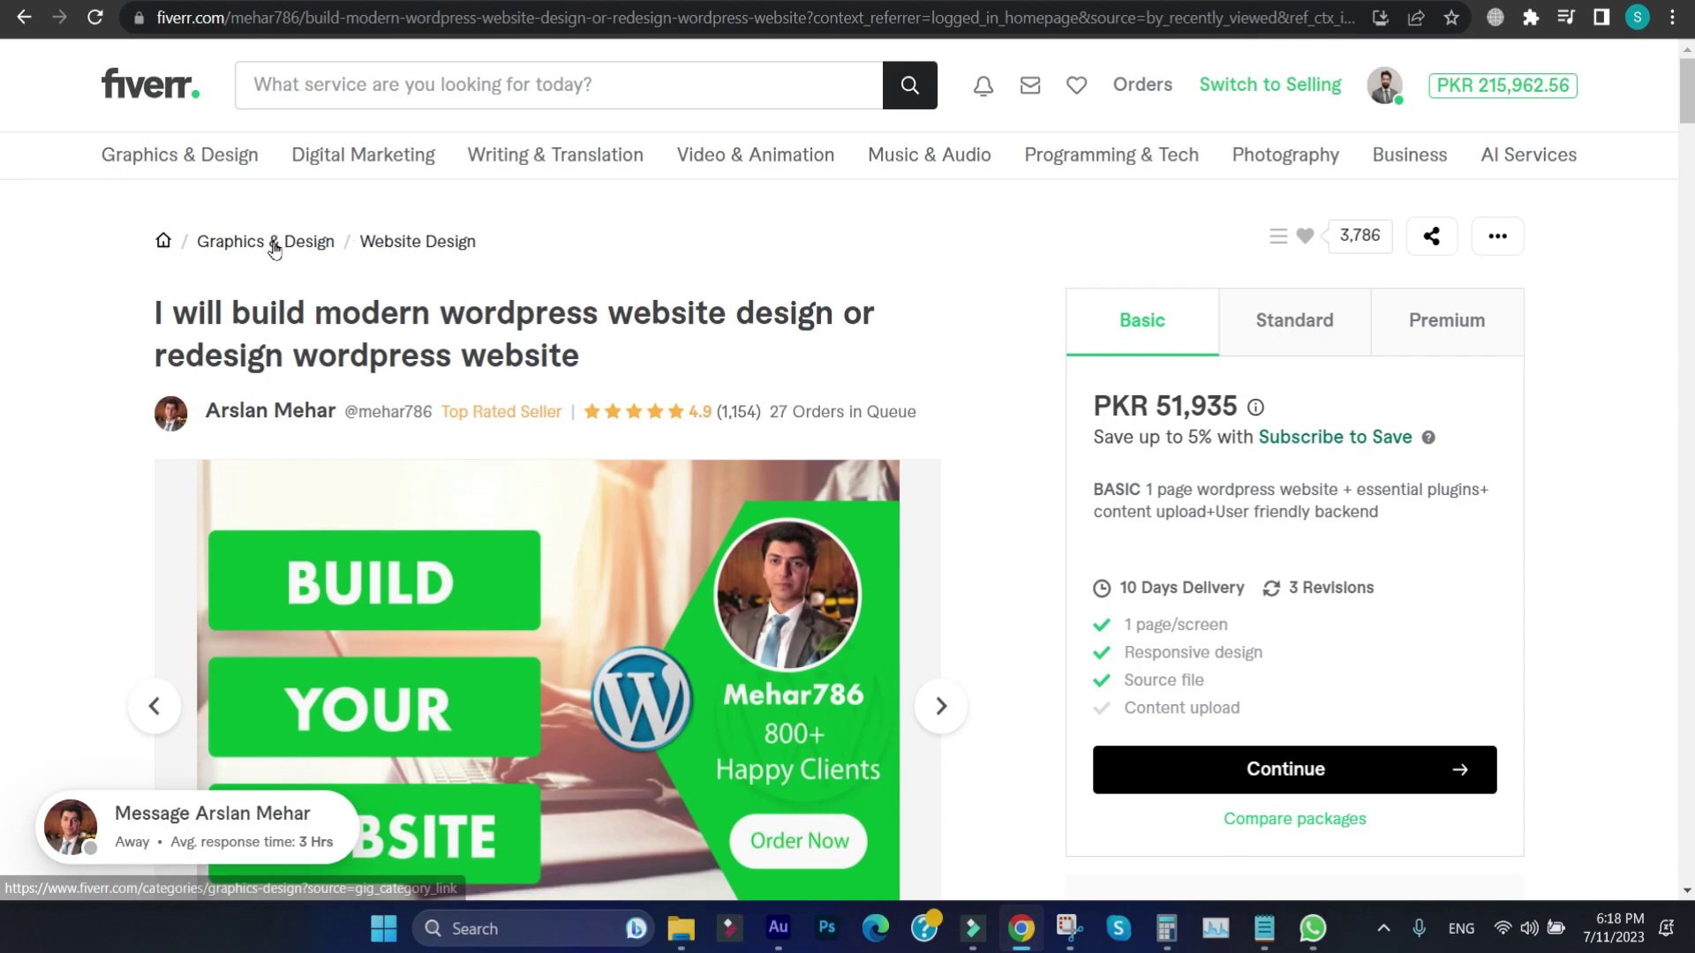
left_click_drag(533, 257, 236, 263)
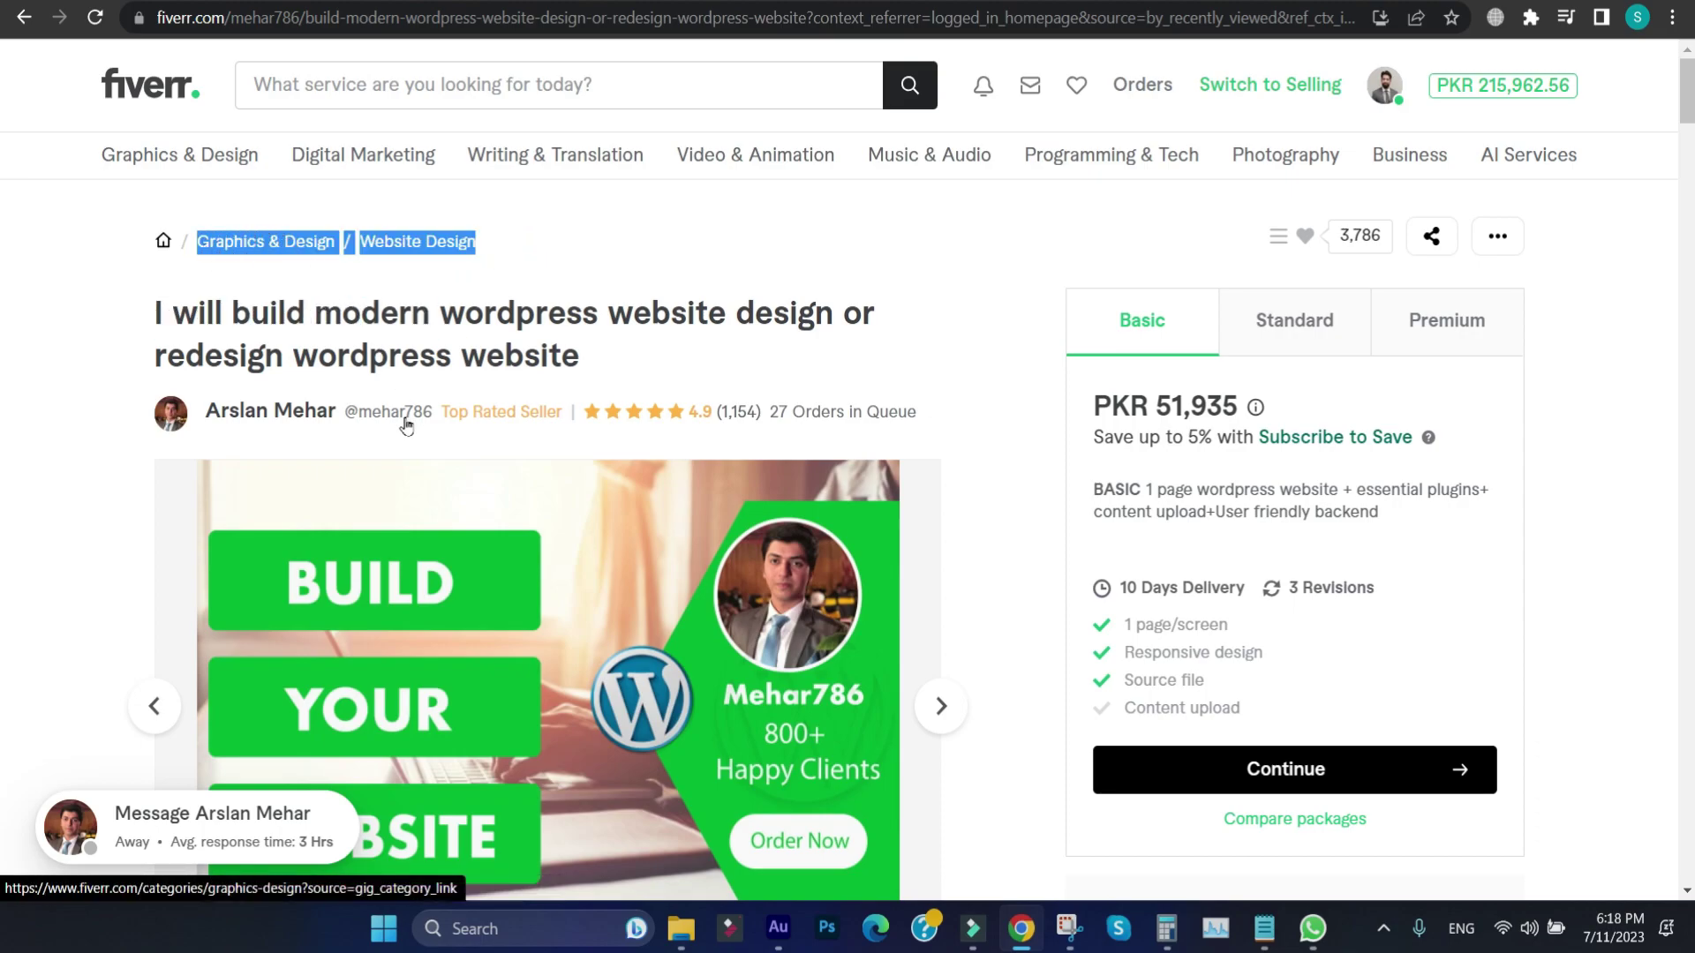
left_click_drag(569, 358, 152, 327)
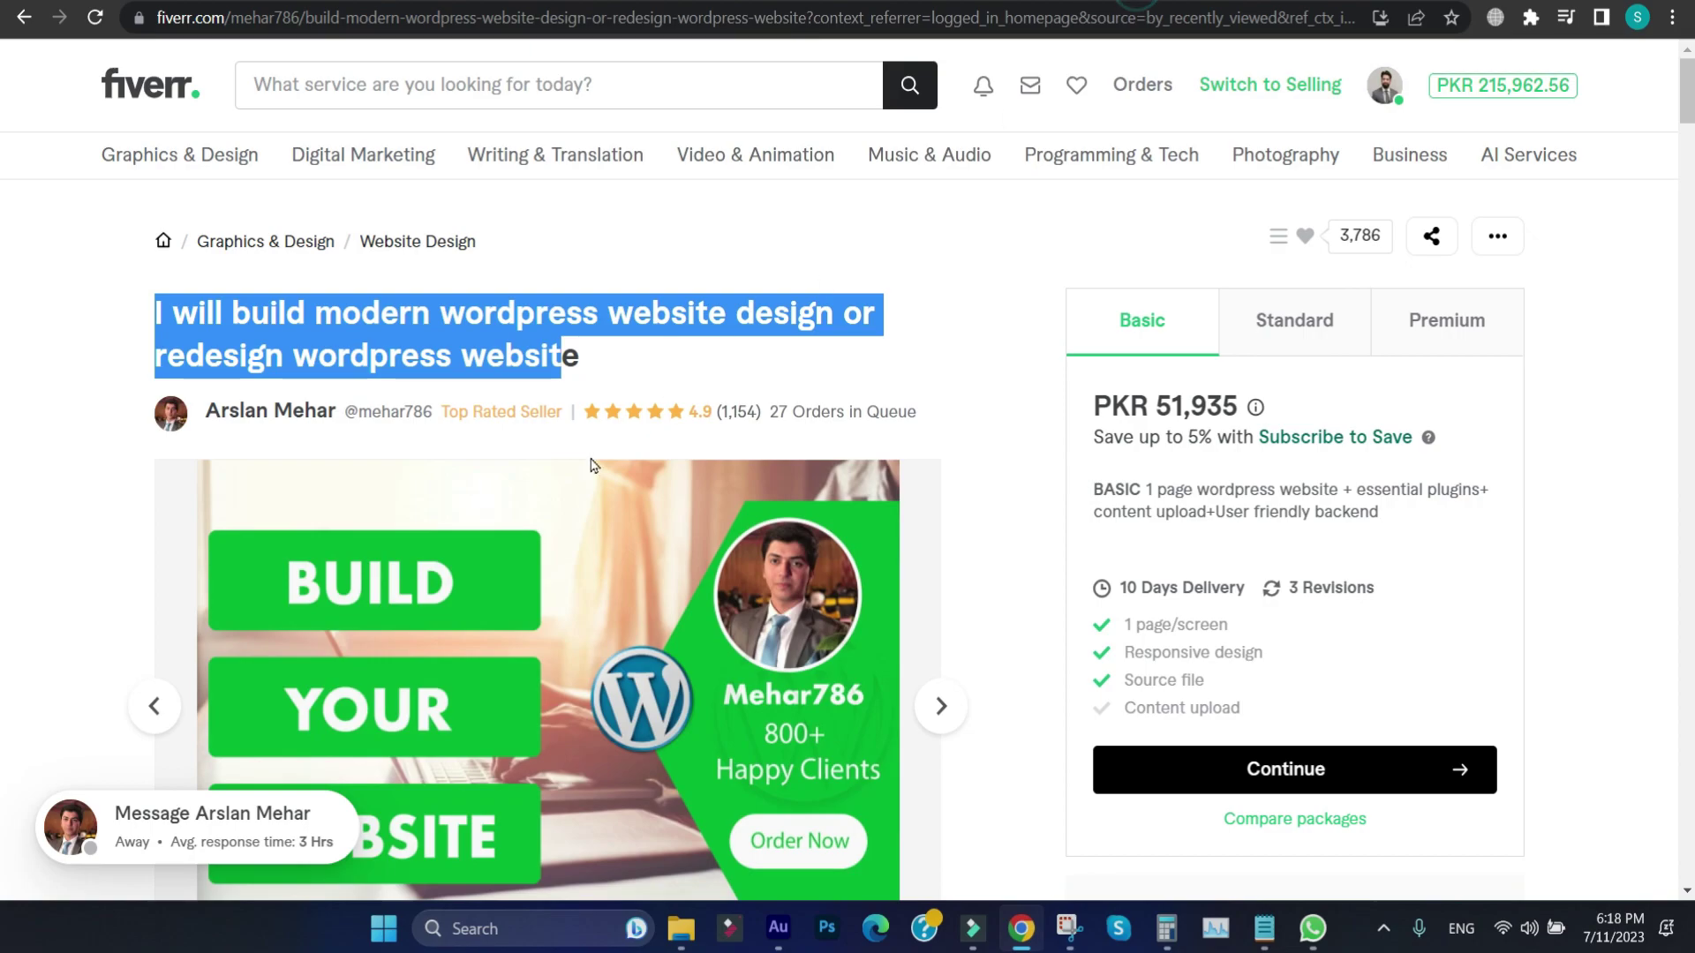
scroll(433, 503, "down", 15)
scroll(433, 494, "down", 5)
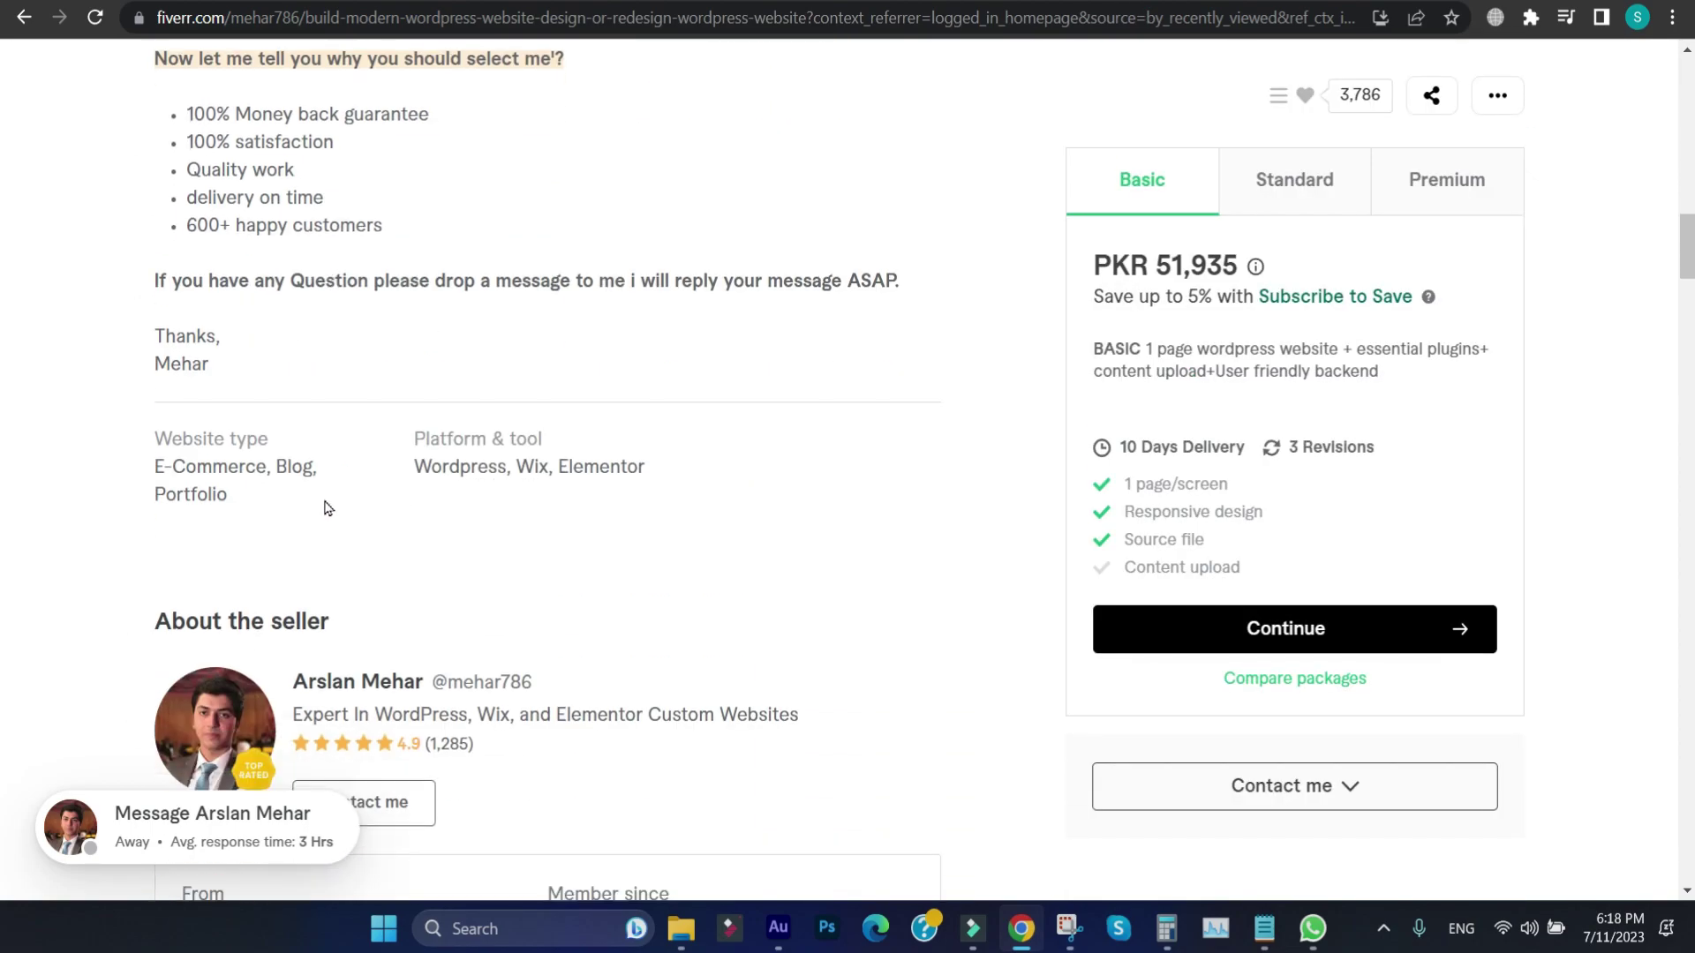
left_click_drag(157, 439, 268, 439)
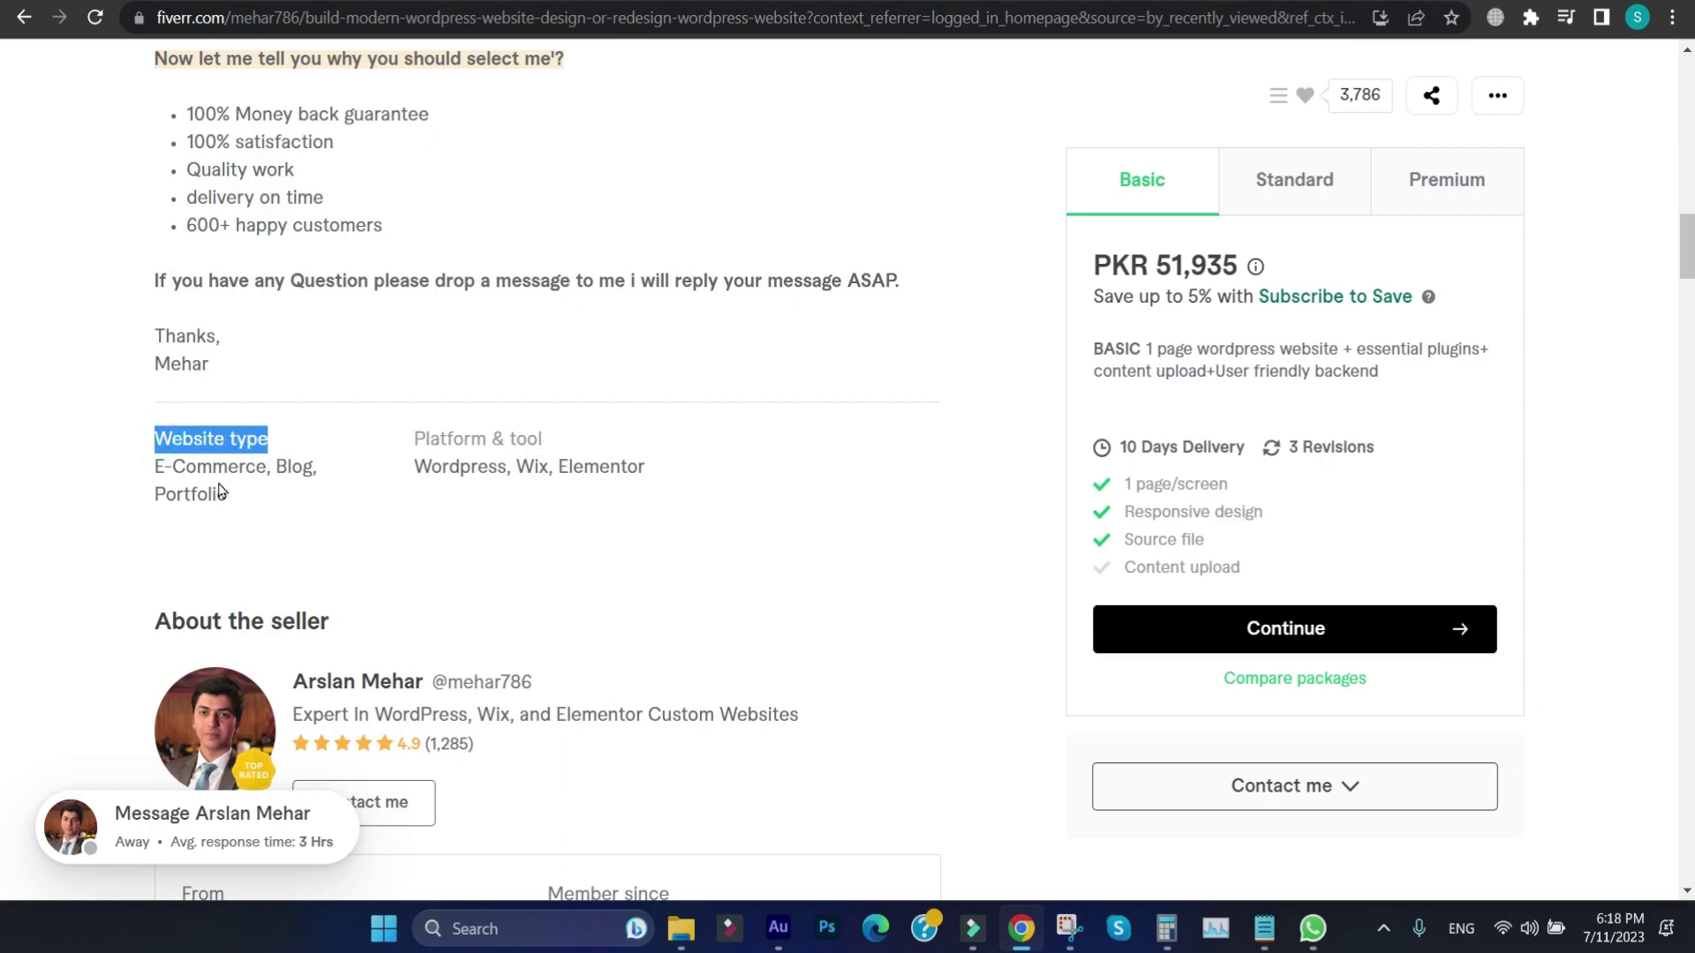
left_click(470, 468)
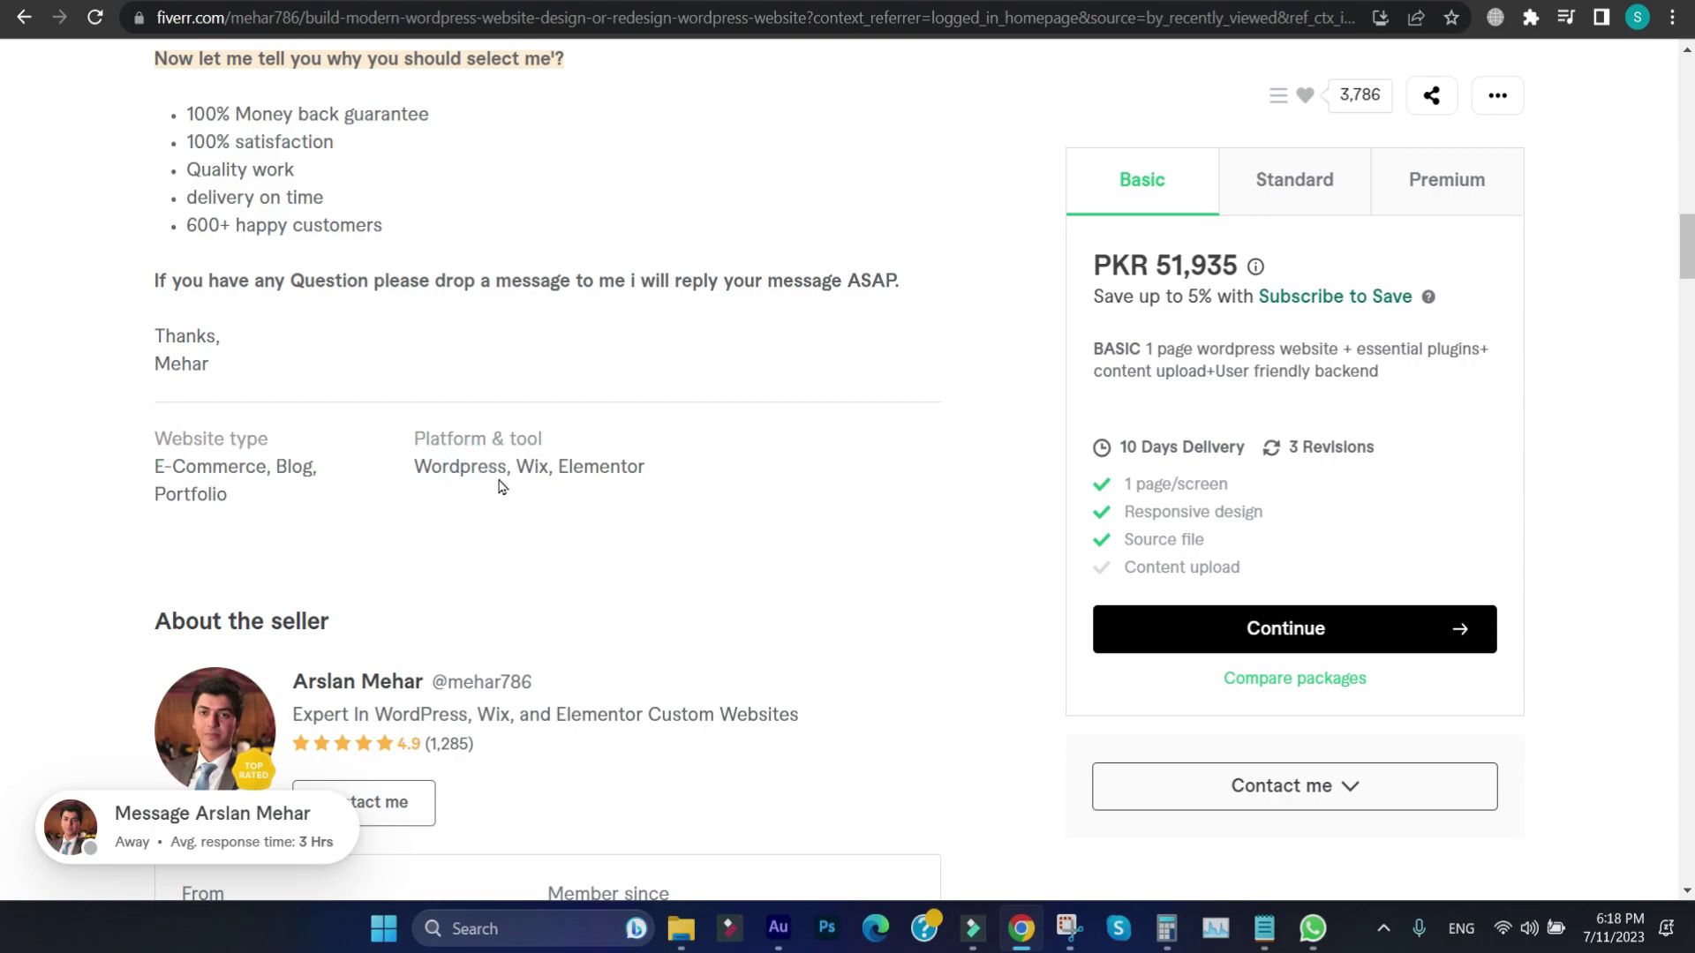
left_click_drag(474, 467, 635, 477)
scroll(435, 521, "down", 5)
scroll(435, 521, "up", 8)
scroll(433, 528, "up", 10)
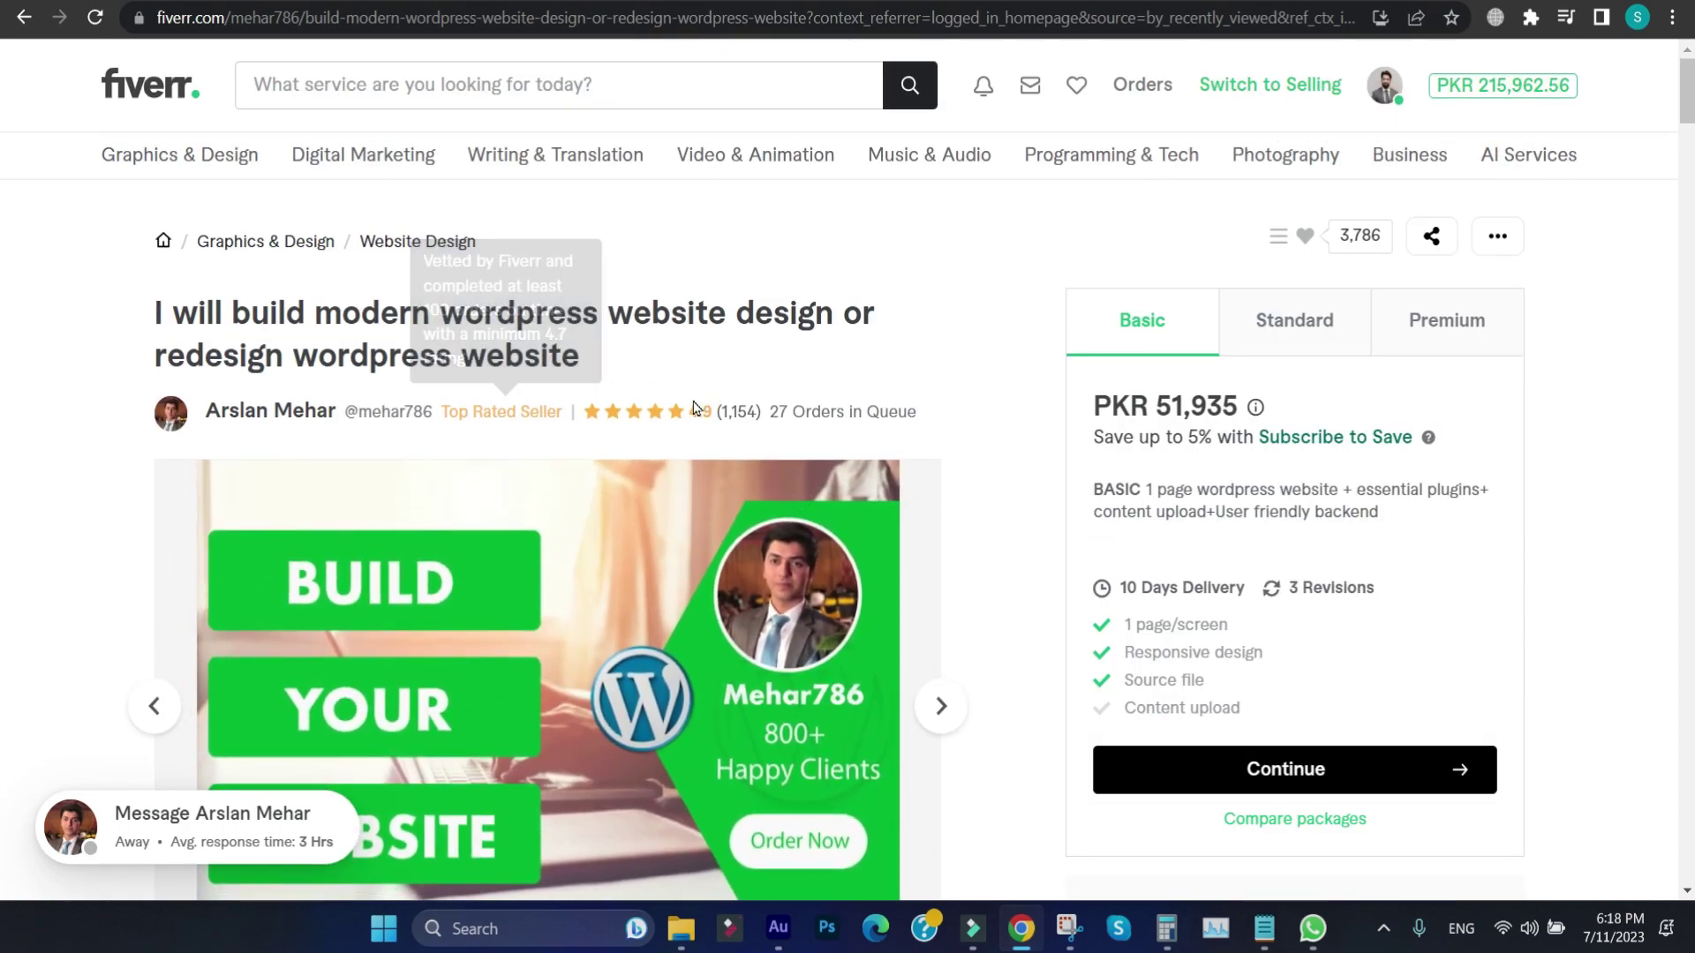
- Copy the example gig's title text "build modern wordpress website design or redesign wordpress website"
left_click_drag(583, 371, 231, 315)
key("ctrl+c")
right_click(251, 328)
left_click(277, 333)
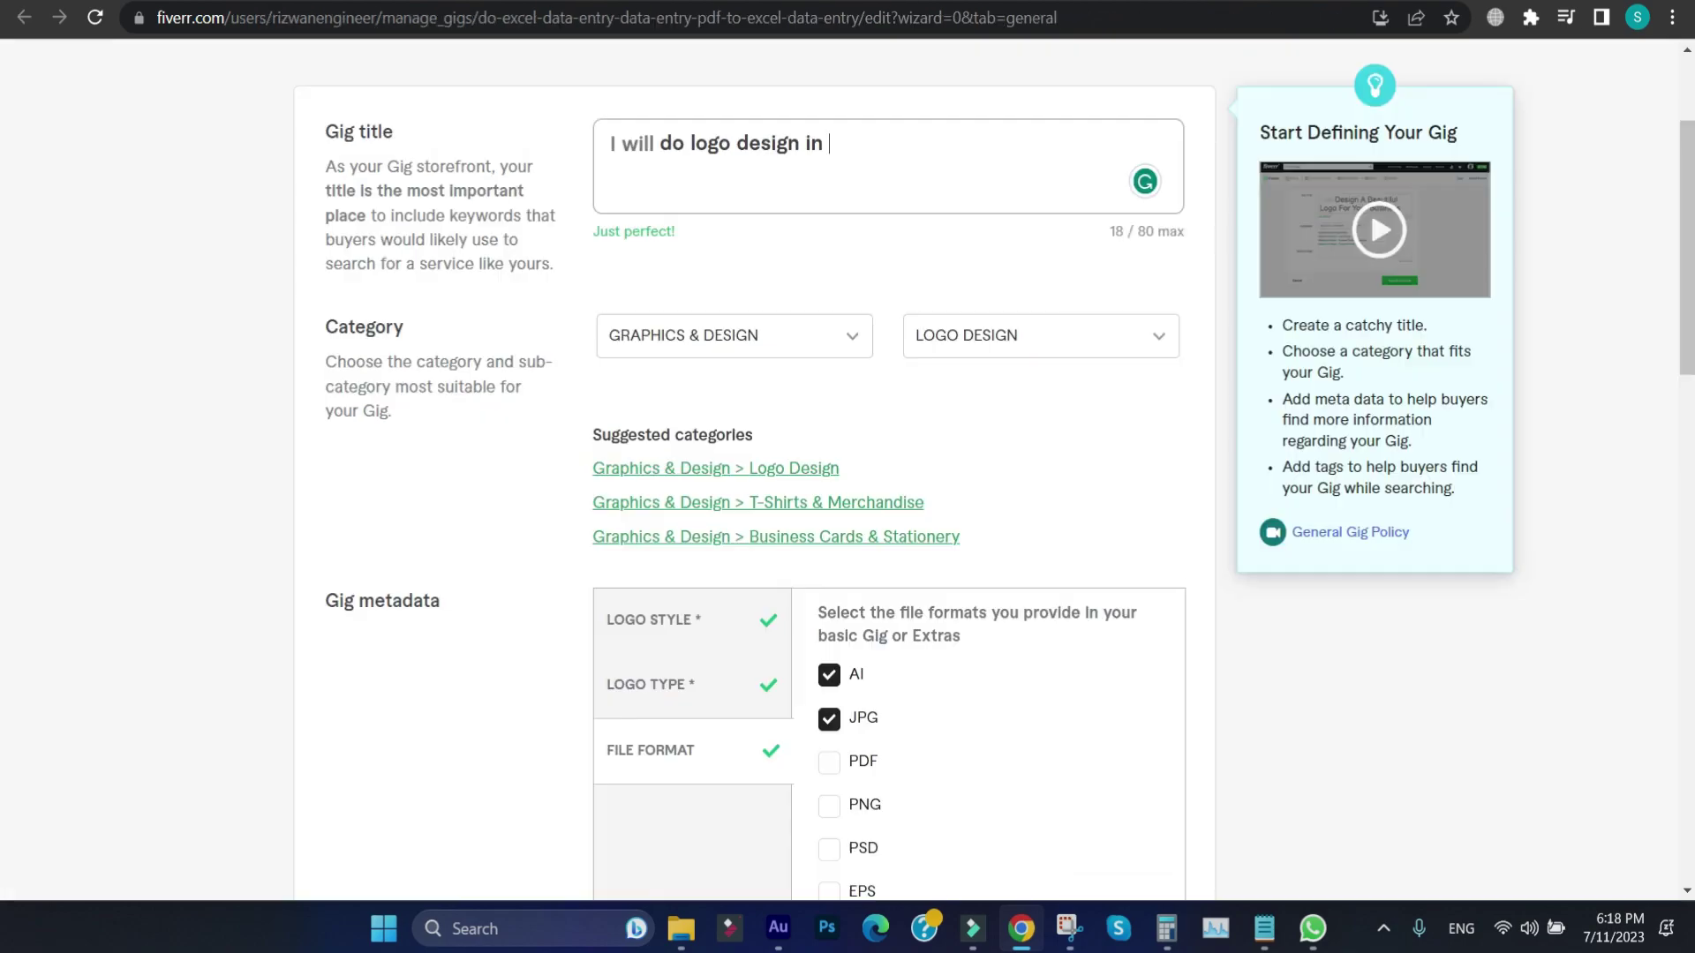
- Replace the gig title with the copied text, trimmed to "build modern wordpress website design or redesign wordpres"
left_click(827, 174)
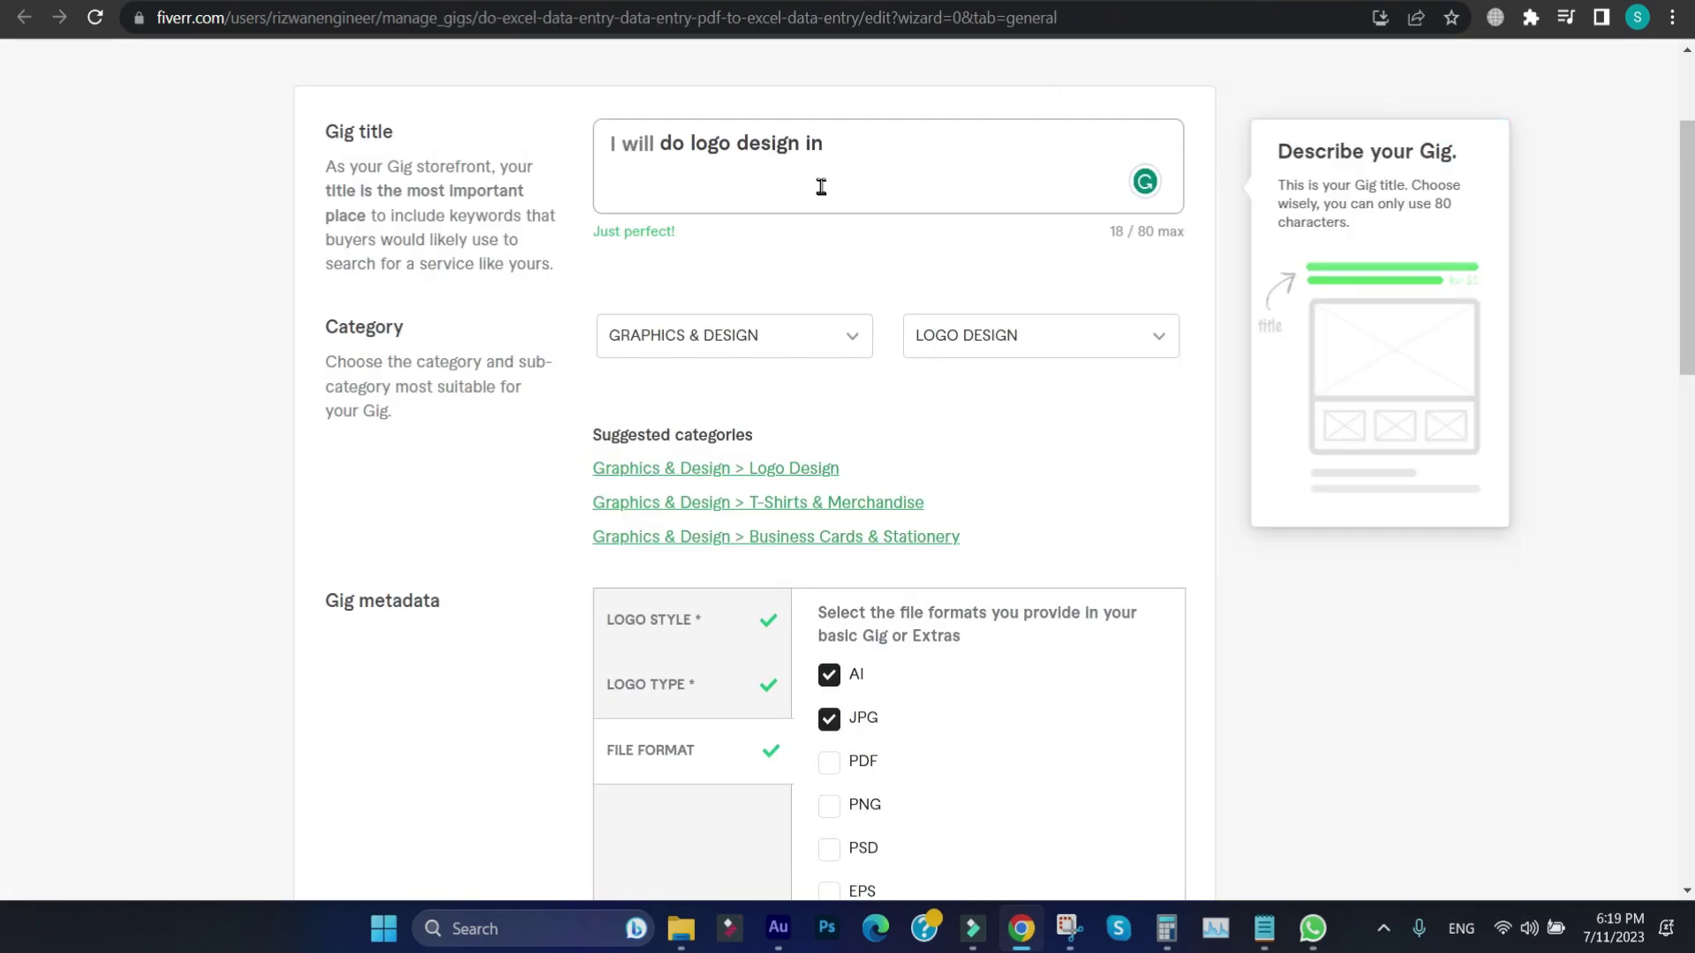
triple_click(826, 173)
right_click(805, 151)
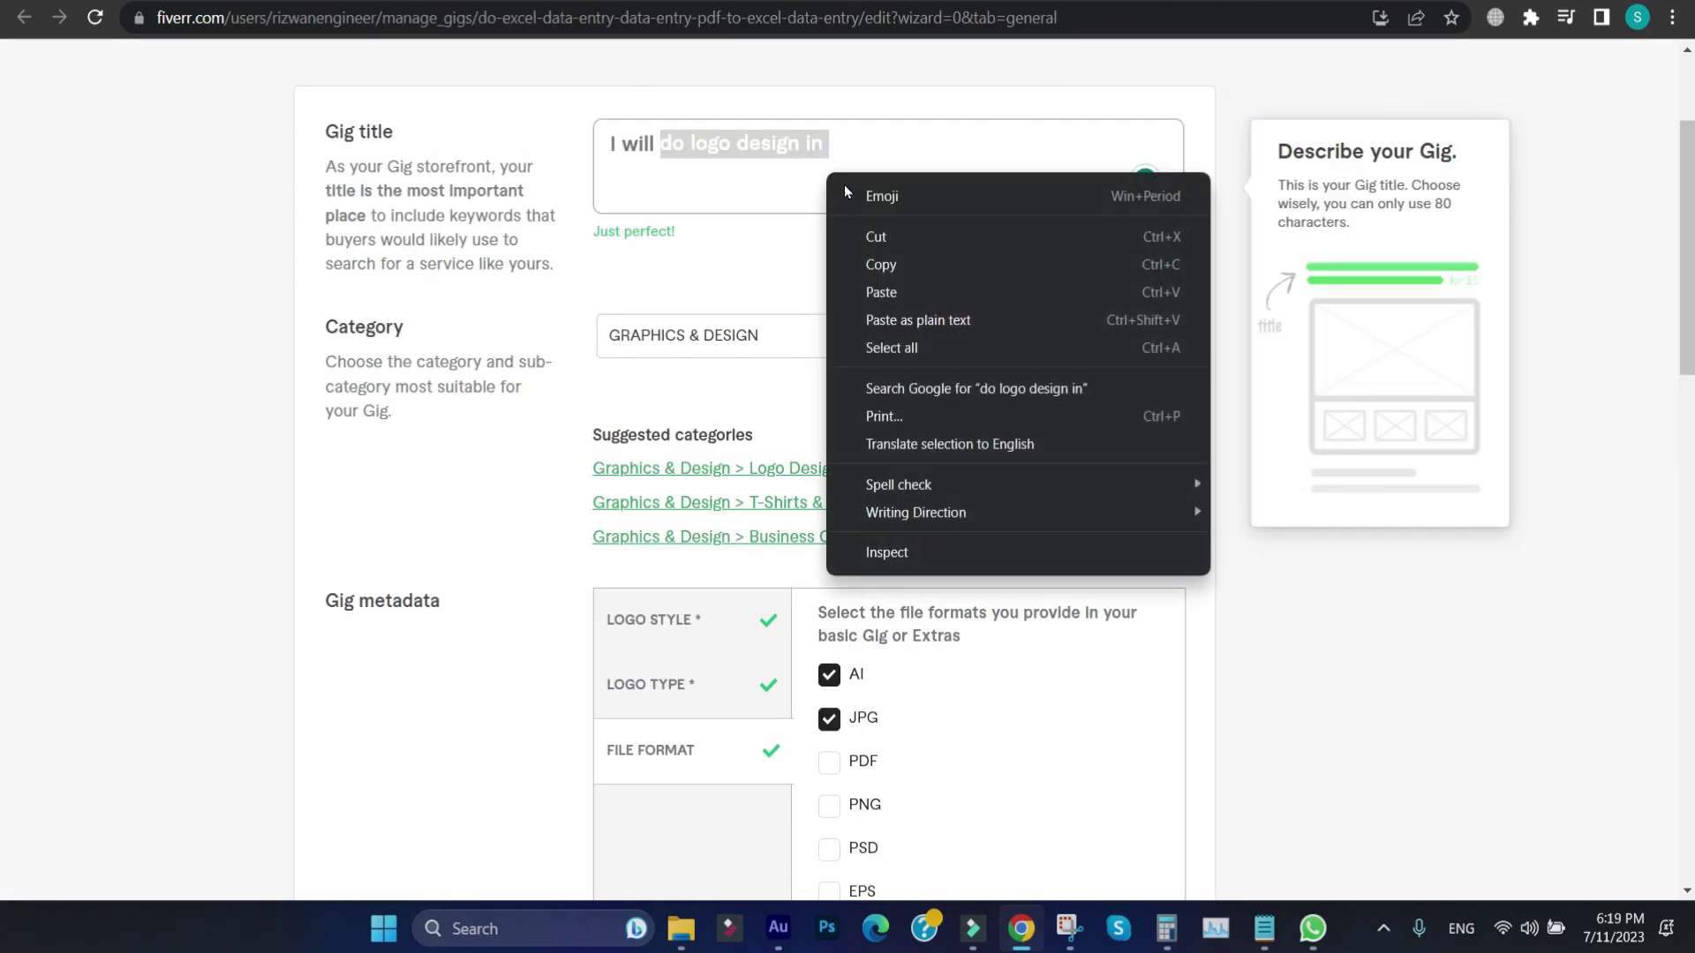
left_click(887, 264)
left_click(879, 188)
key("BackSpace")
key("BackSpace")
key("BackSpace")
key("BackSpace")
key("BackSpace")
key("BackSpace")
key("BackSpace")
key("BackSpace")
key("BackSpace")
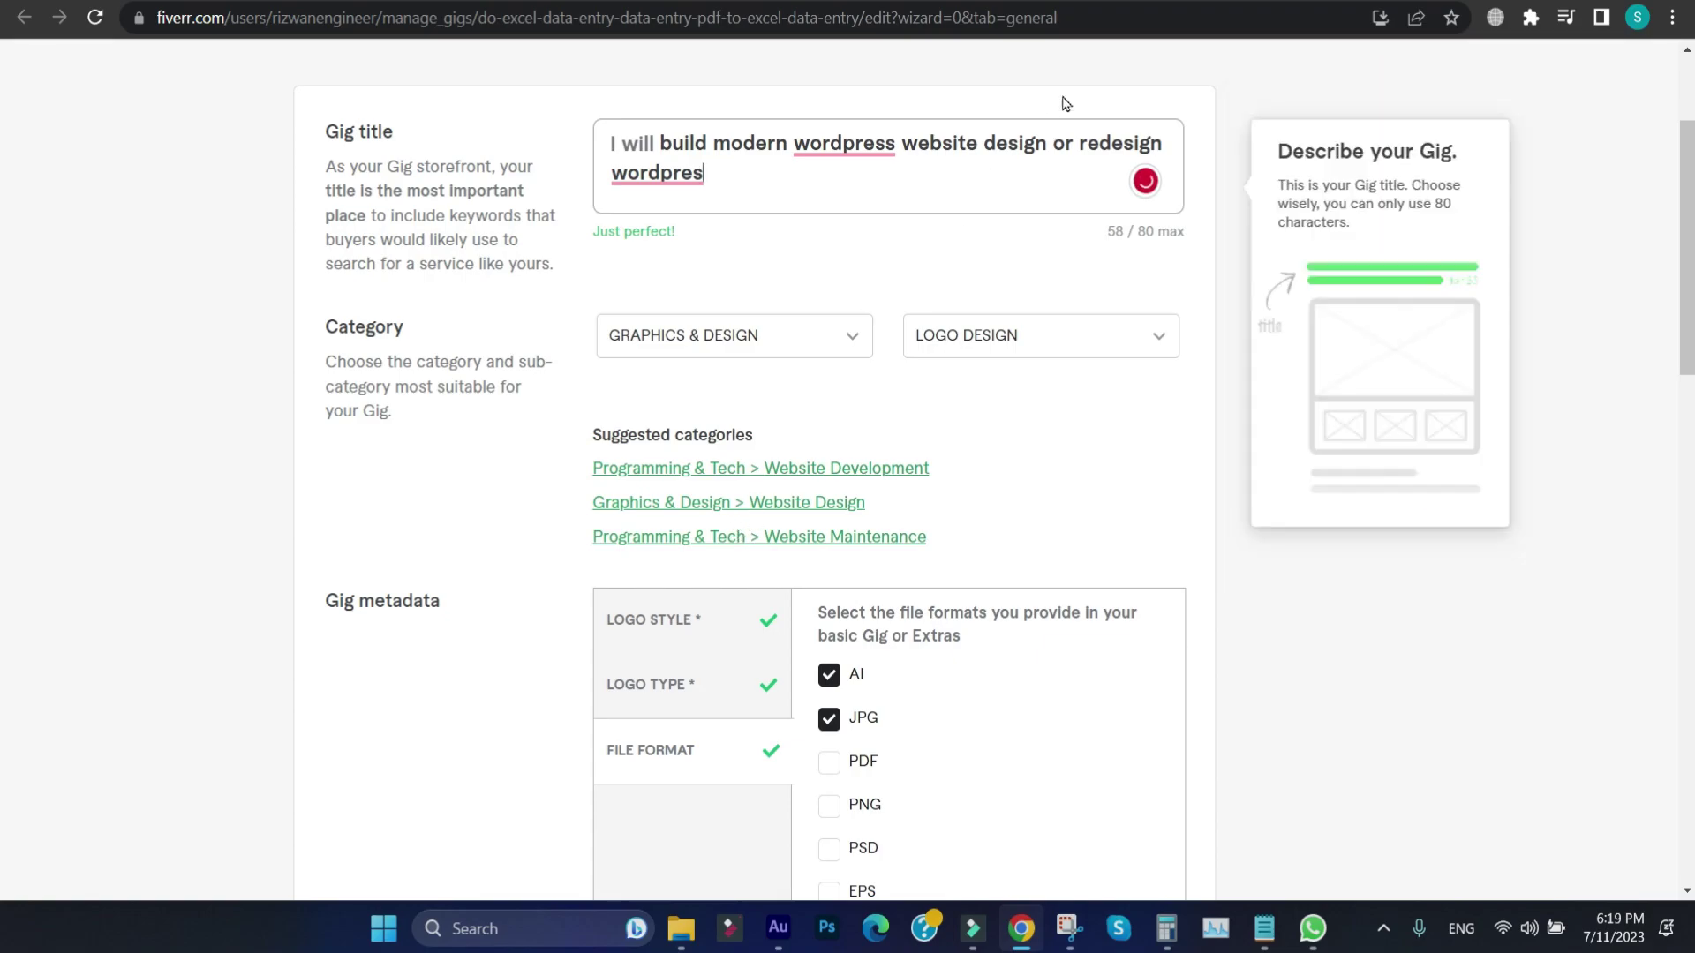
- Check the example gig's category and apply the matching suggested category Graphics & Design > Website Design
key("ctrl+Tab")
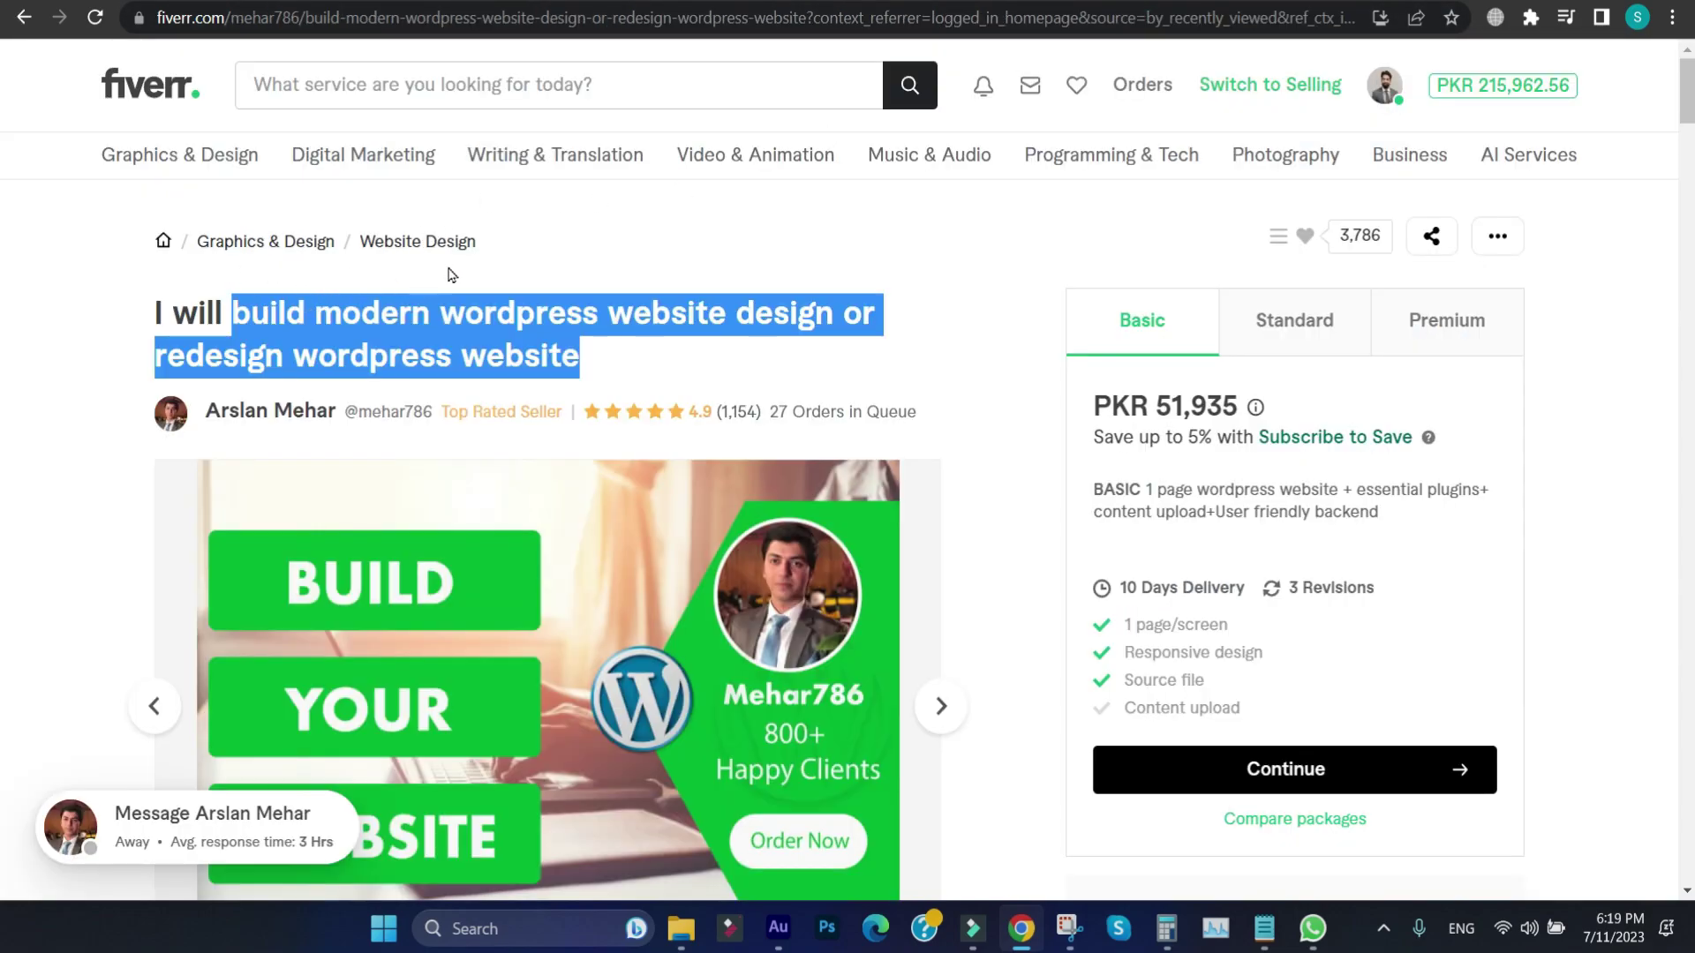
key("ctrl+Tab")
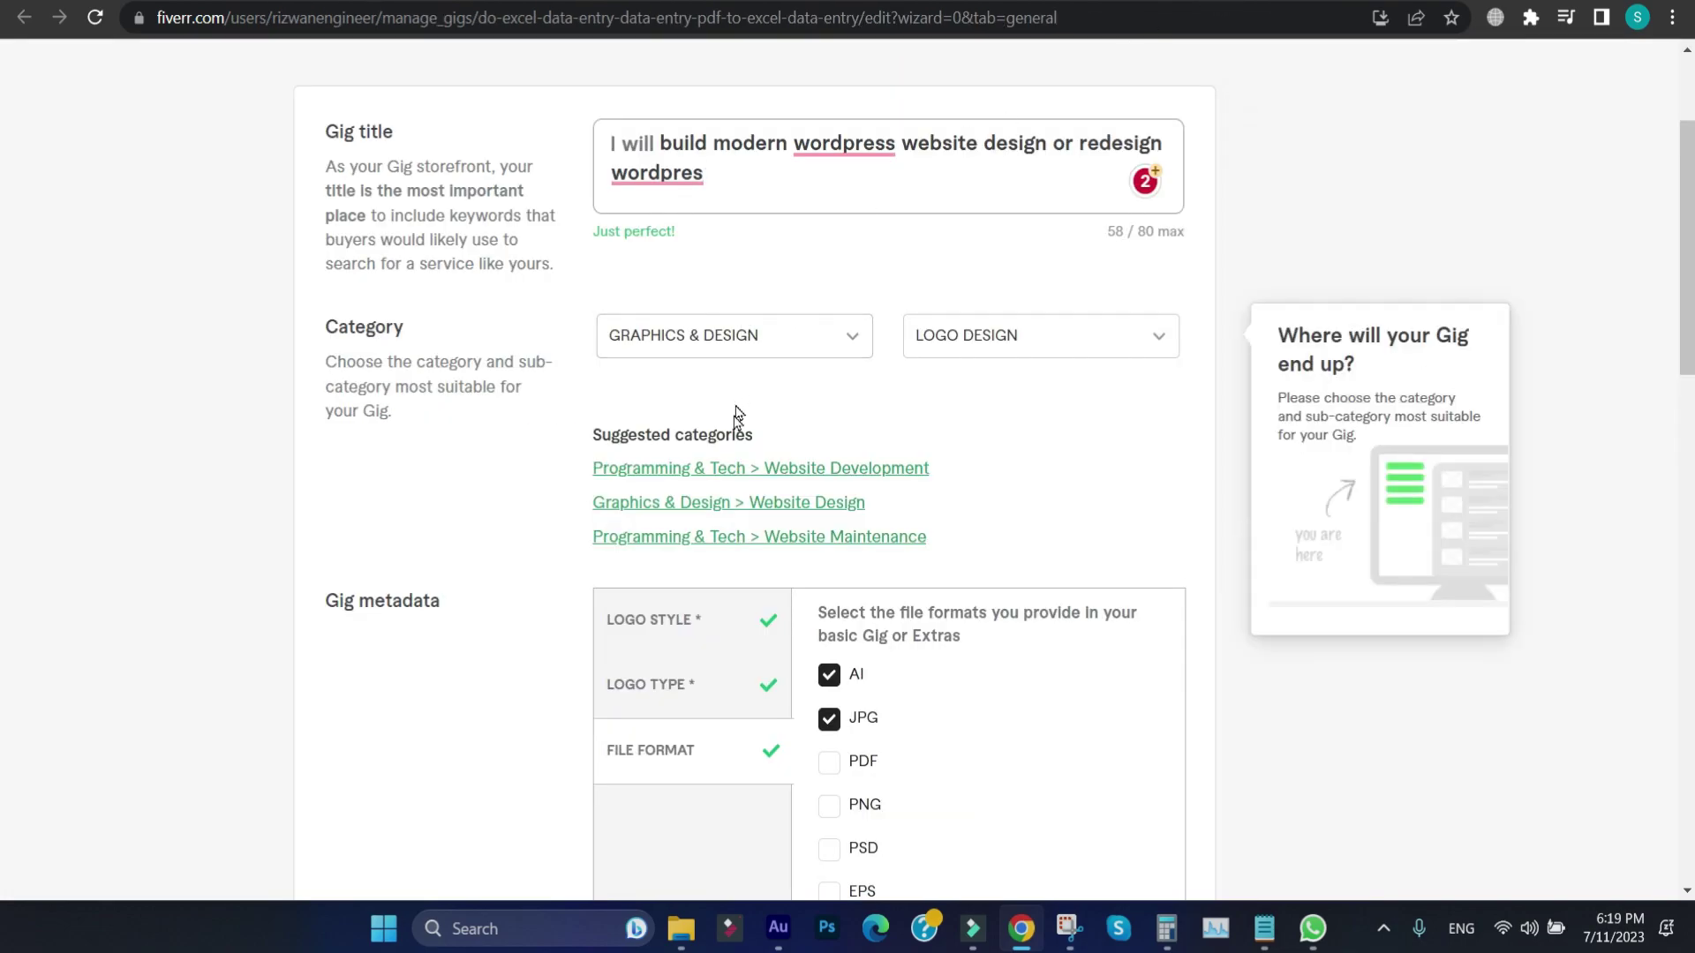
left_click(814, 508)
scroll(843, 578, "down", 1)
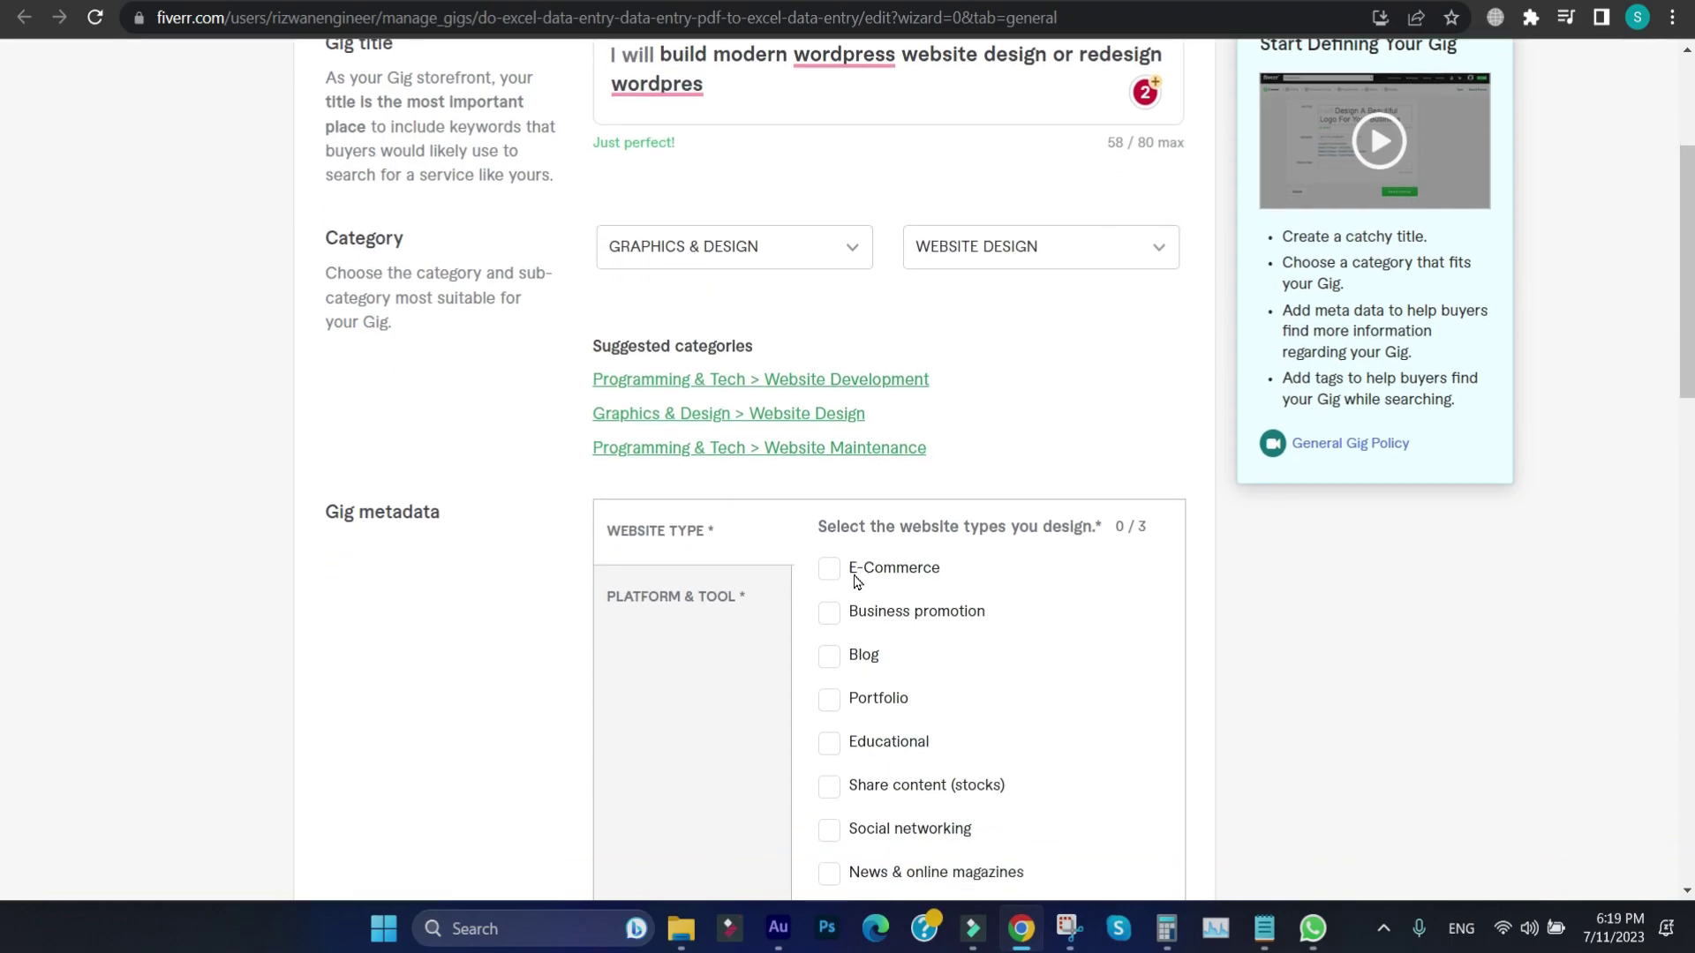
- Set the gig metadata's website types to E-Commerce, Blog and Portfolio, matching the example gig
key("ctrl+Tab")
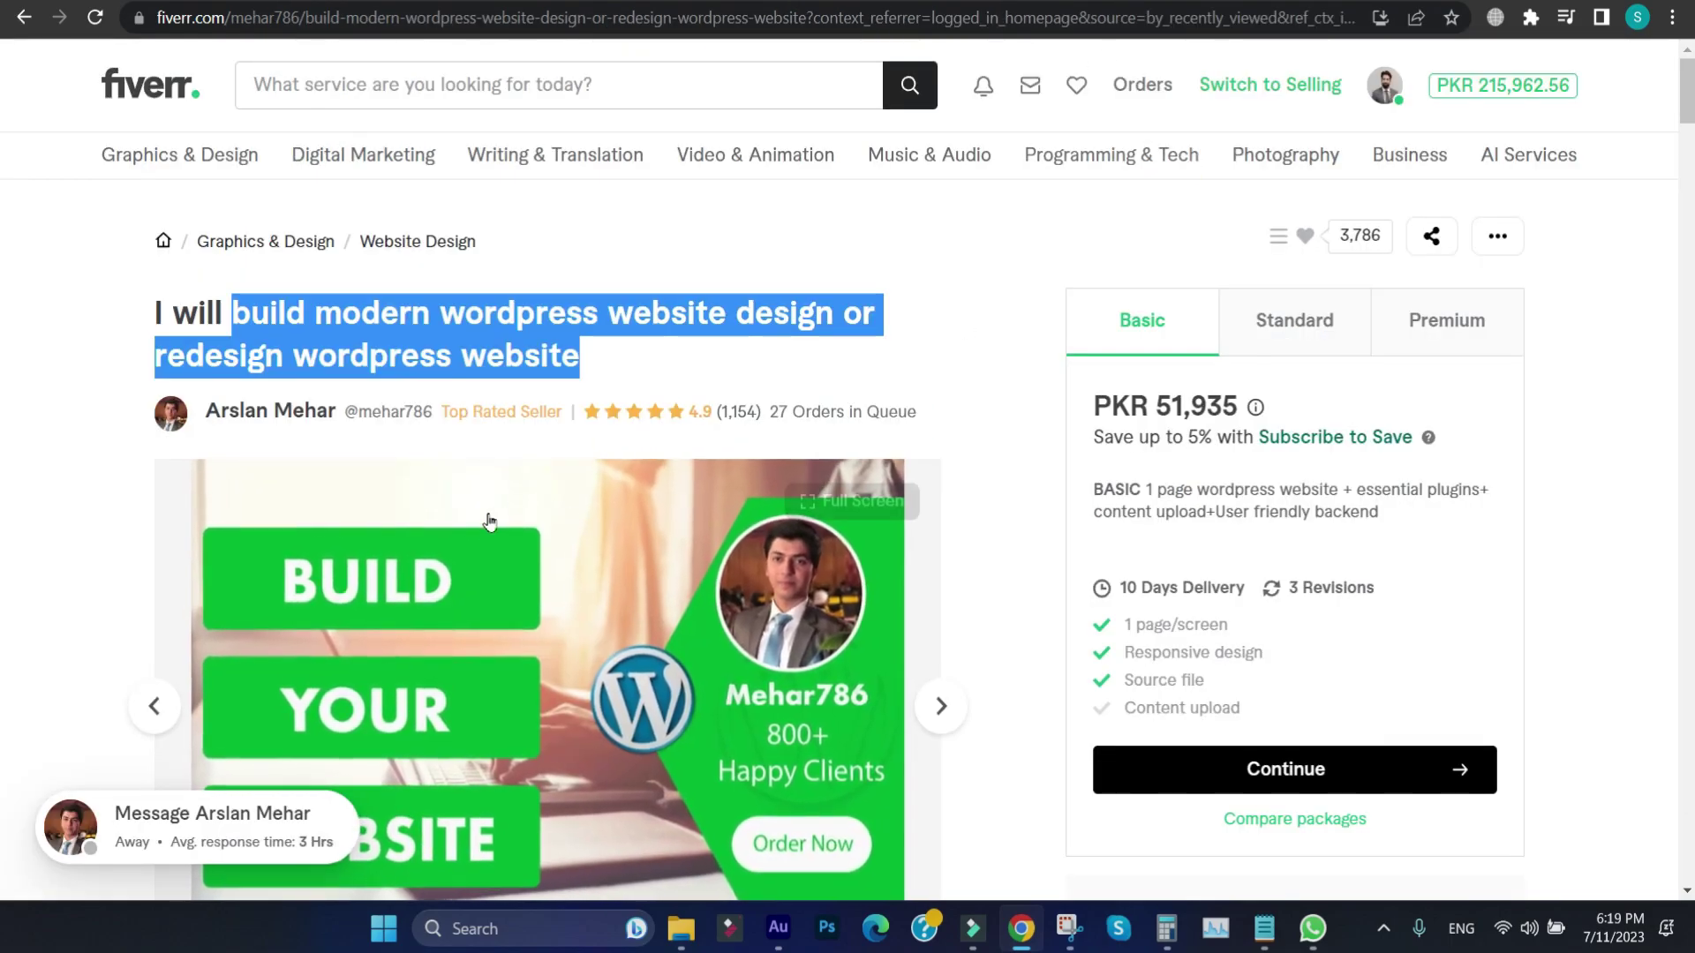
scroll(414, 546, "down", 10)
scroll(411, 552, "down", 10)
scroll(406, 556, "up", 7)
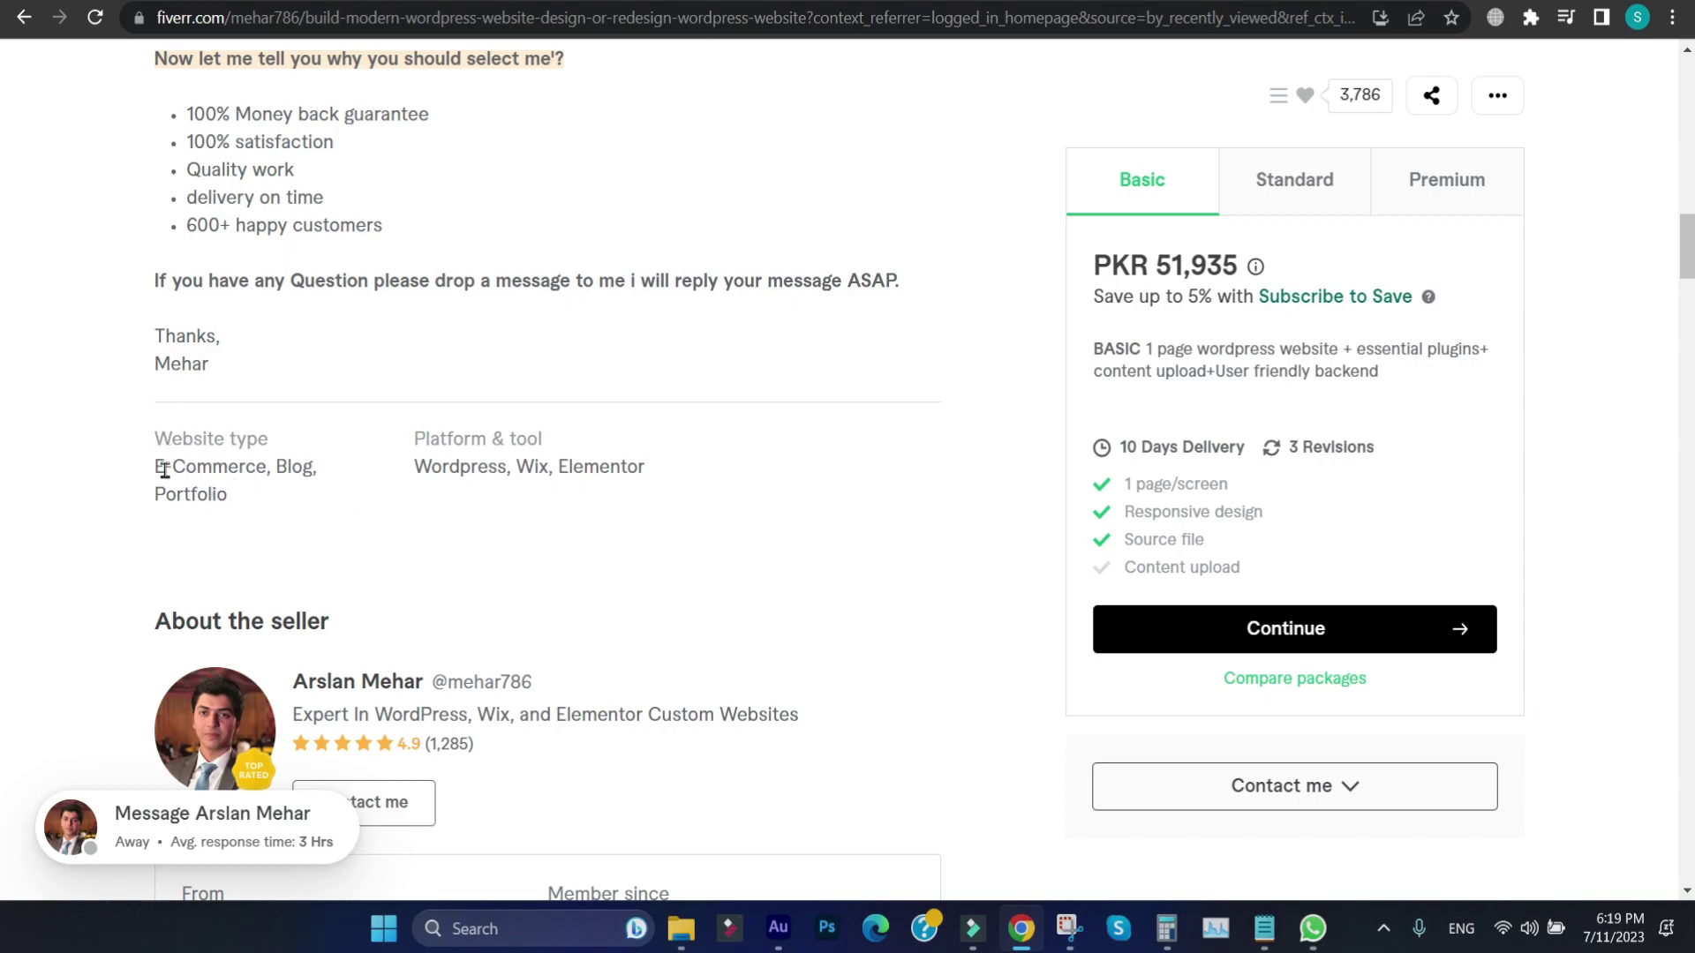
left_click_drag(158, 468, 313, 468)
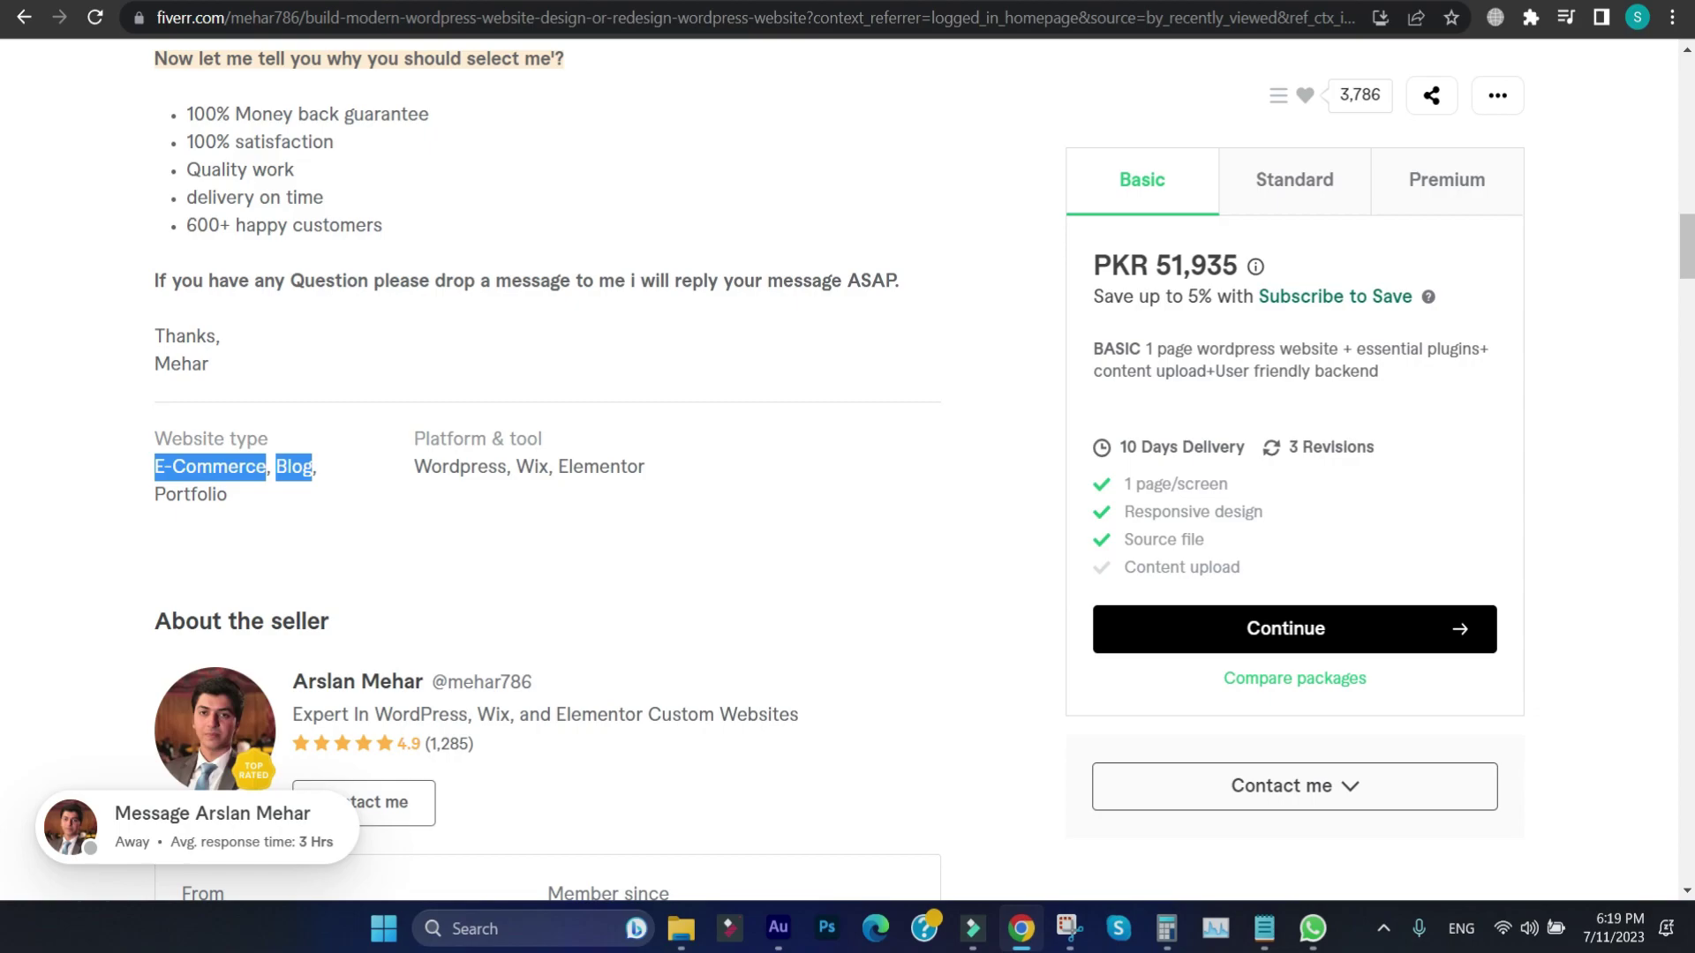
key("ctrl+Tab")
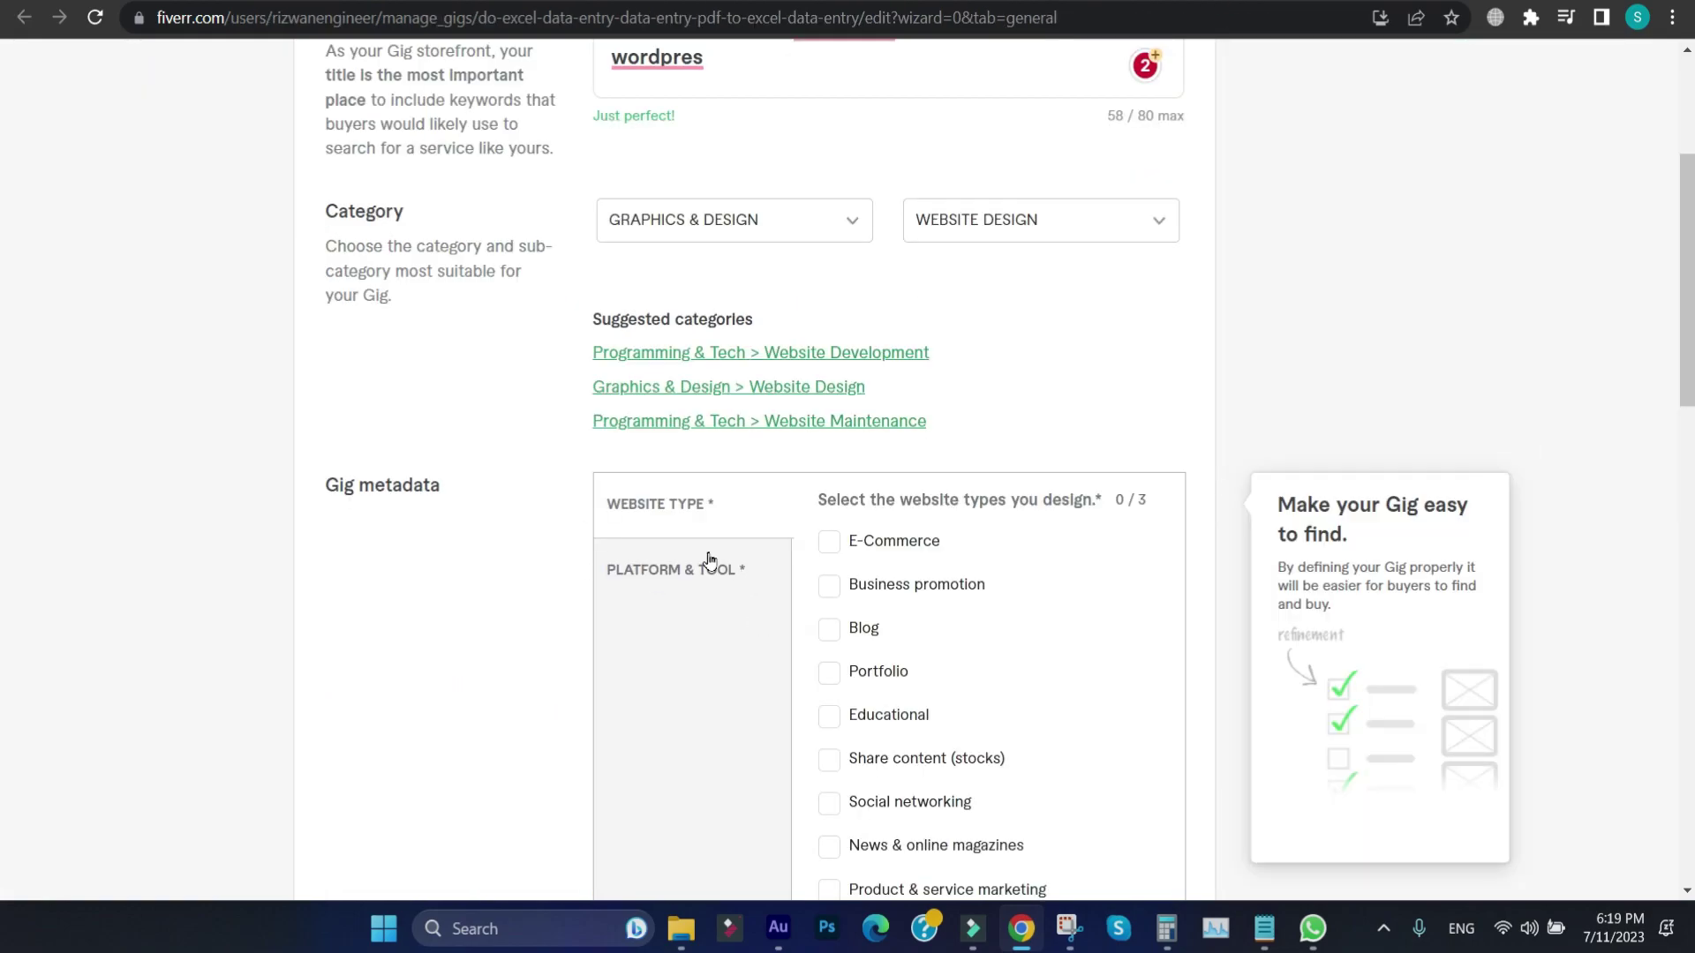
left_click(829, 541)
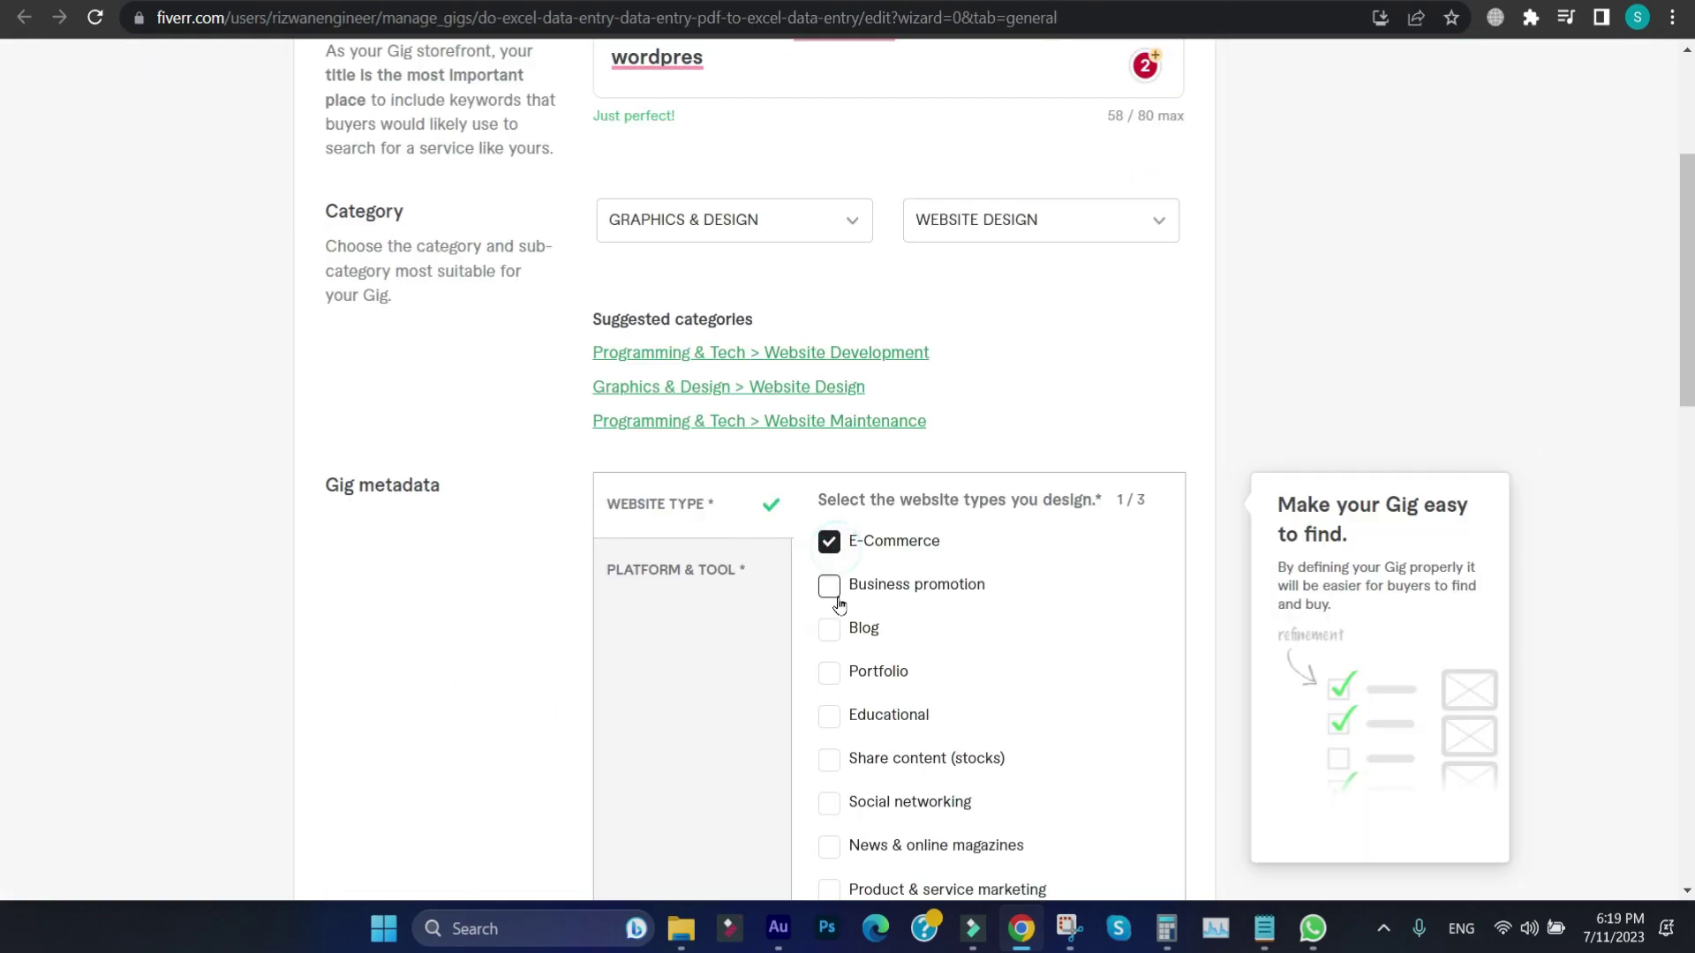
left_click(829, 629)
left_click(830, 672)
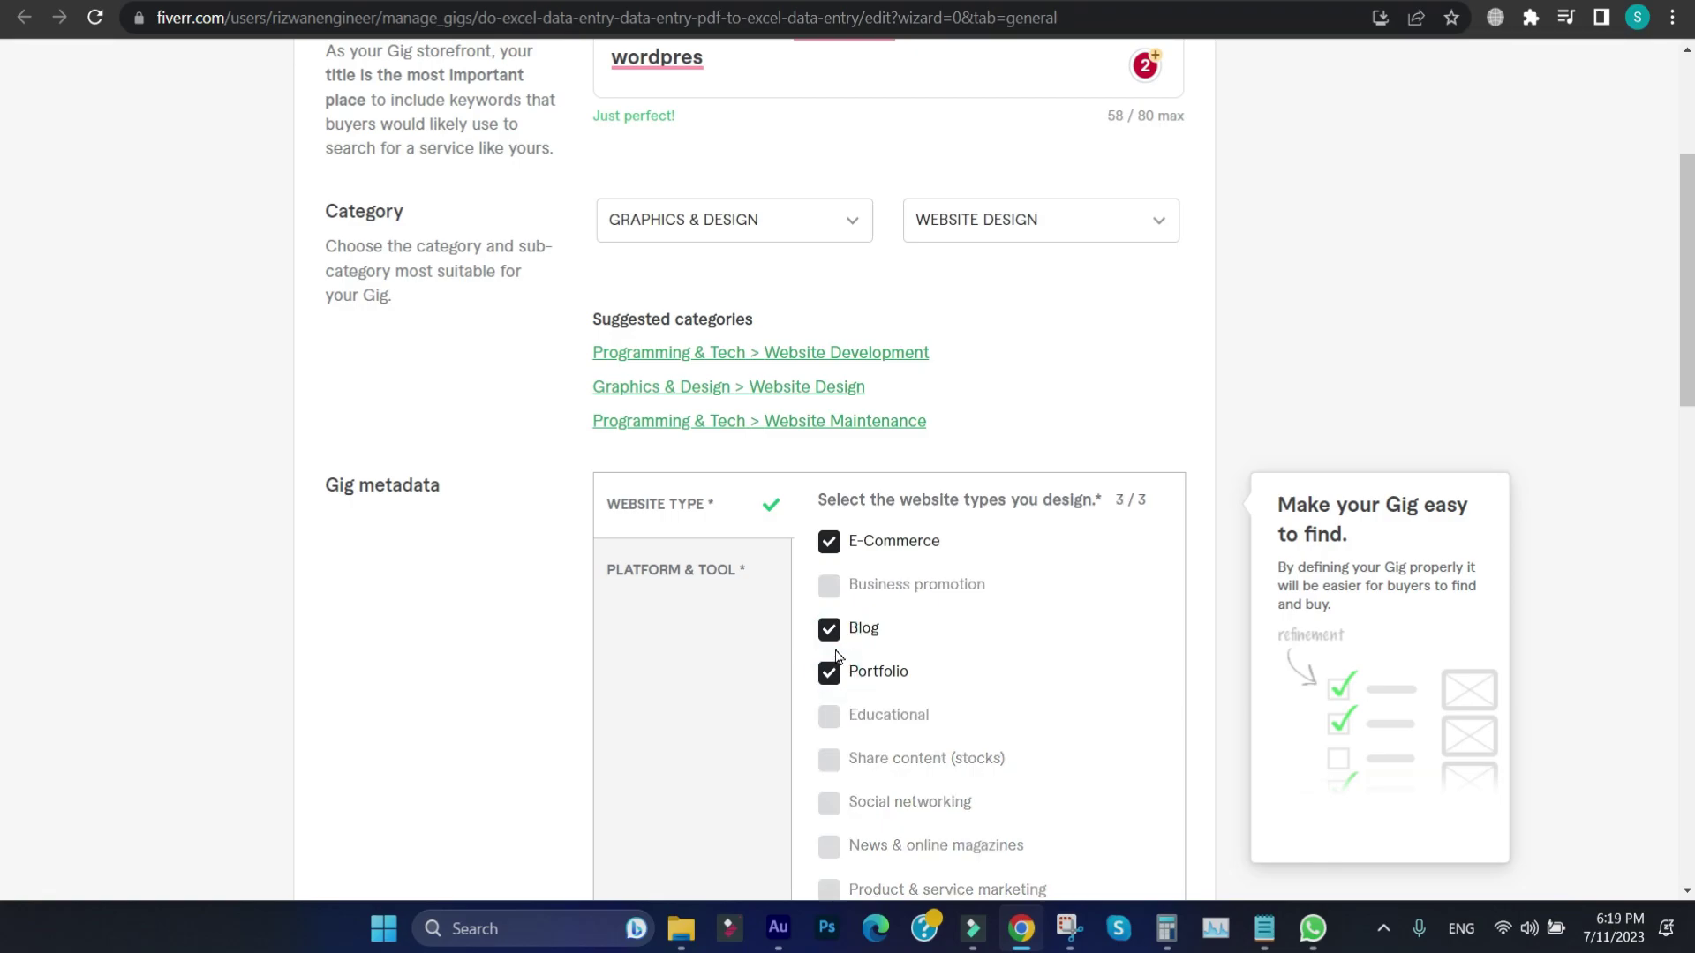
- Set the gig metadata's platforms and tools to Wordpress, Wix and Elementor, matching the example gig
left_click(689, 581)
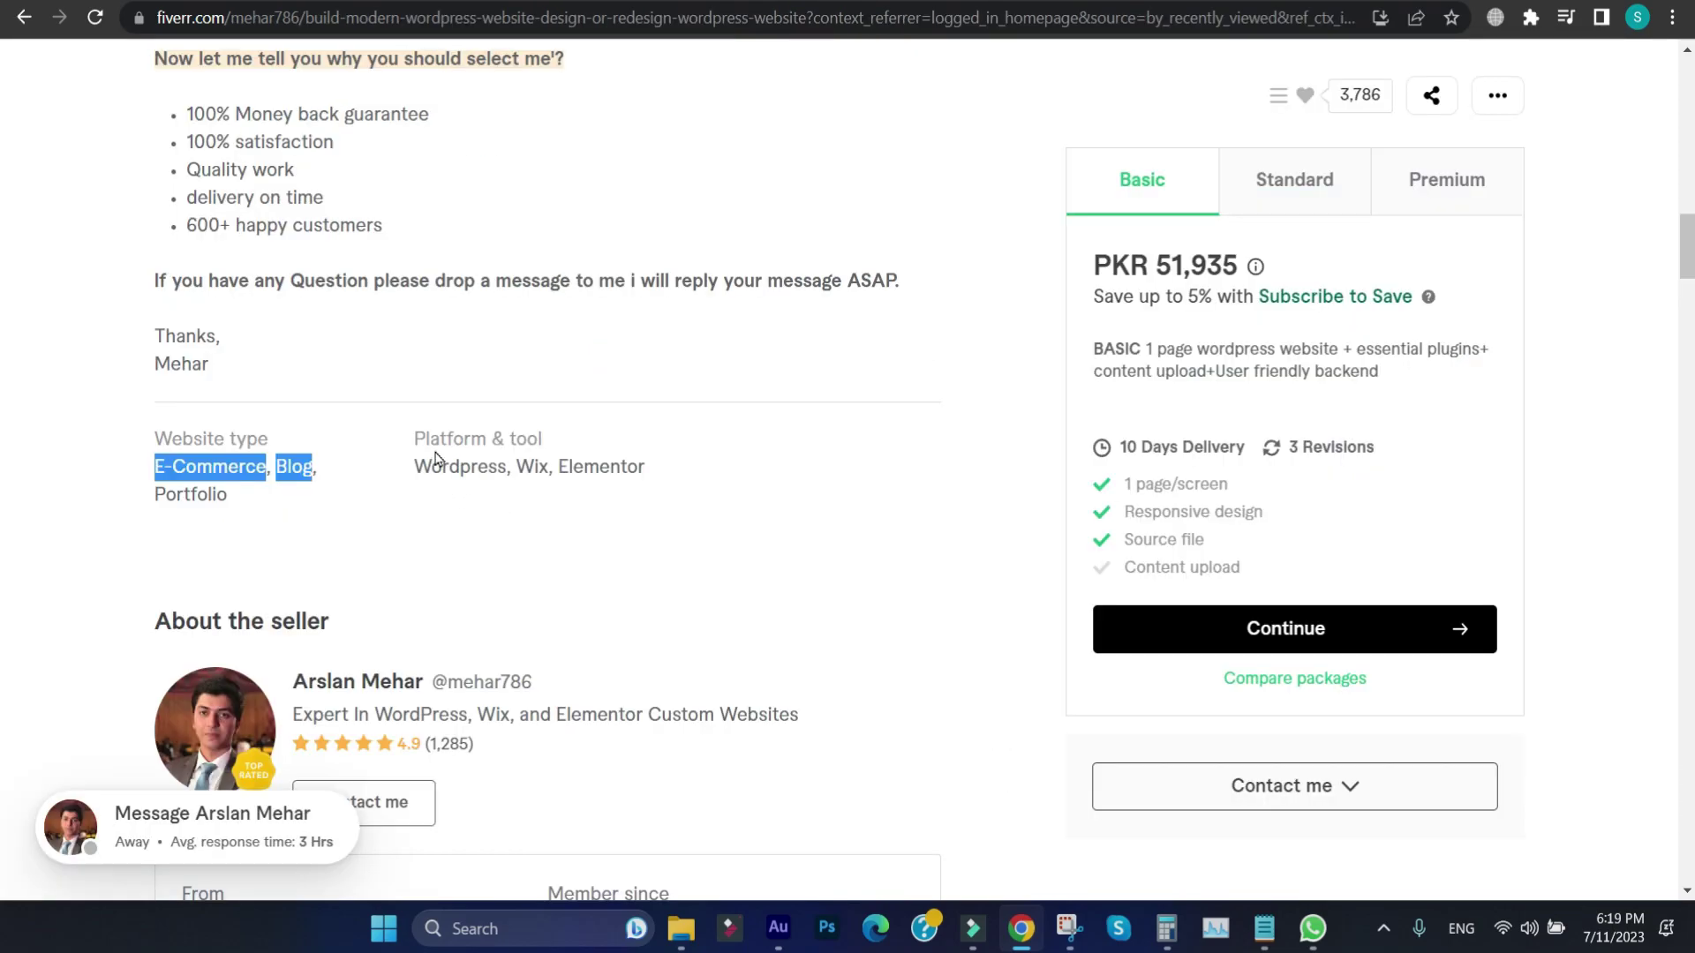
left_click_drag(415, 437, 617, 473)
left_click(617, 476)
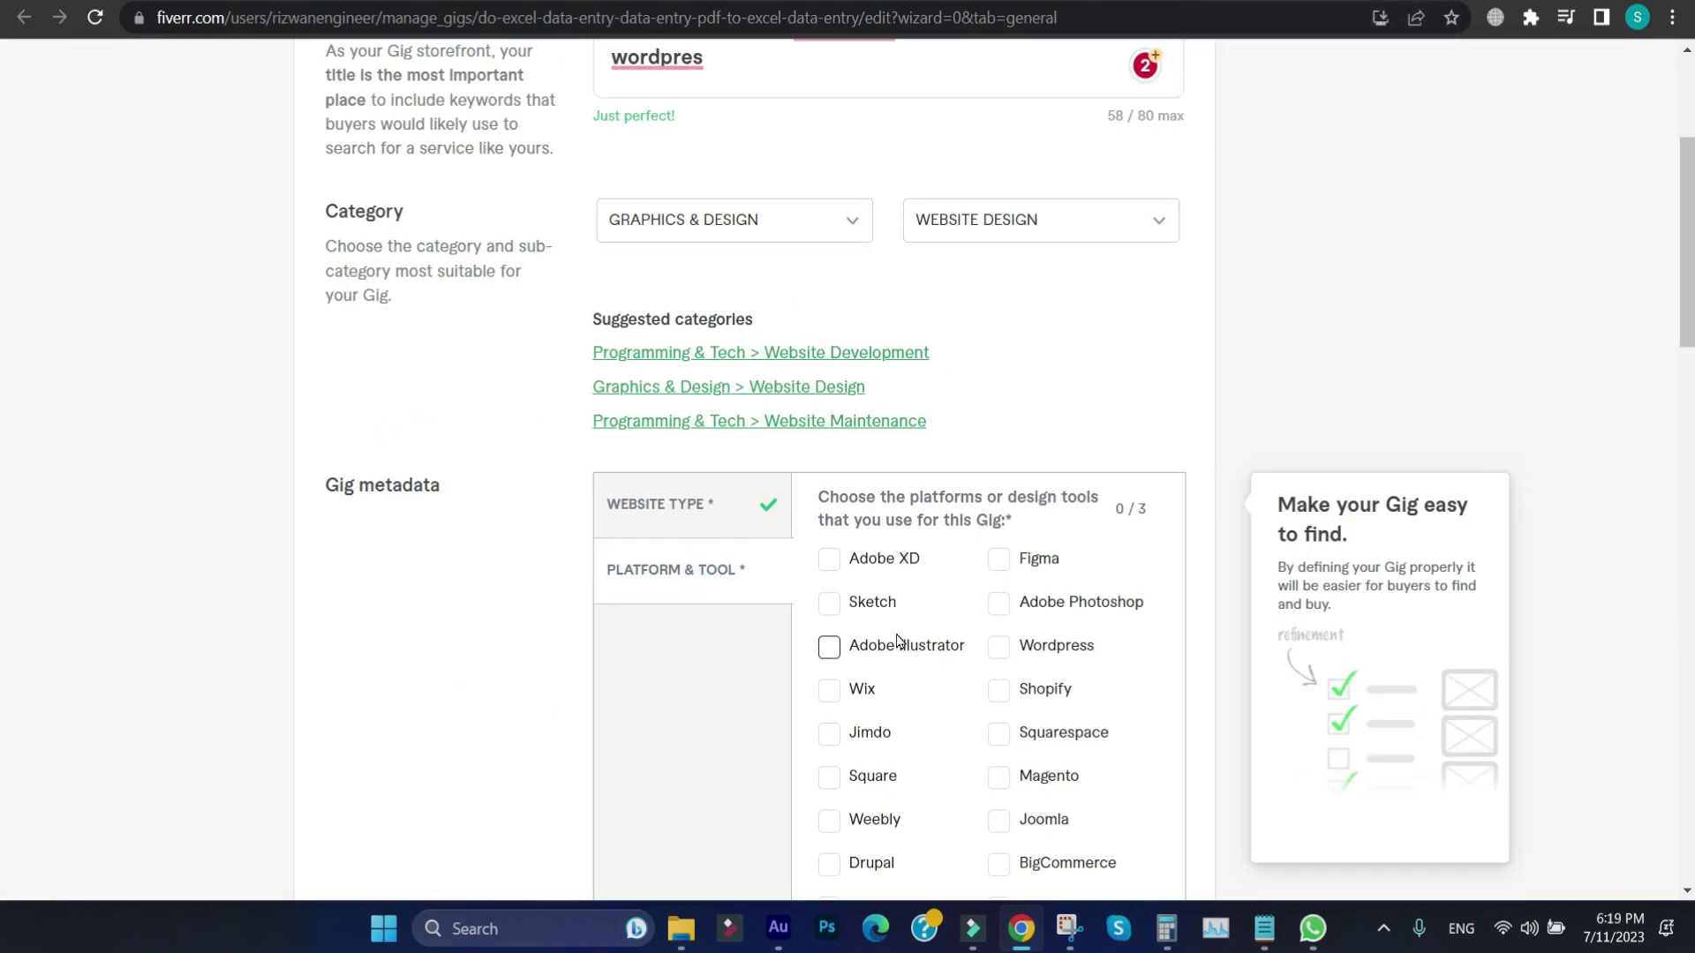
scroll(913, 618, "down", 1)
left_click(997, 530)
left_click(856, 574)
scroll(918, 618, "down", 1)
scroll(922, 630, "down", 1)
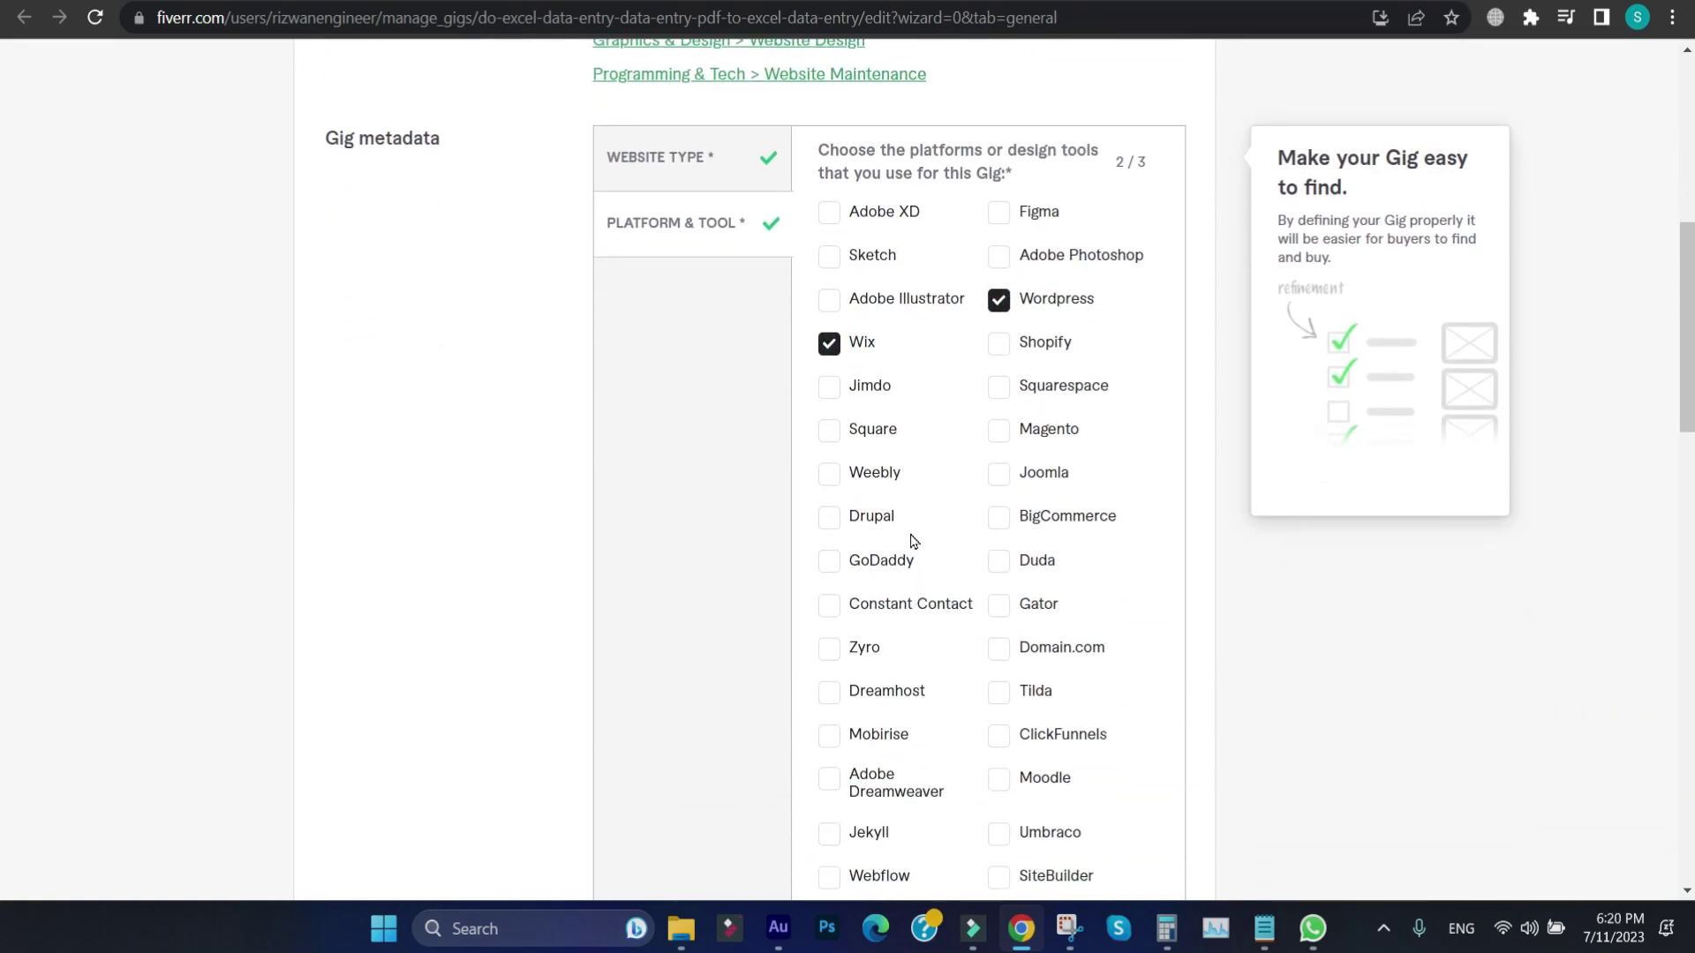
scroll(913, 542, "down", 3)
left_click(1006, 621)
scroll(1009, 625, "up", 6)
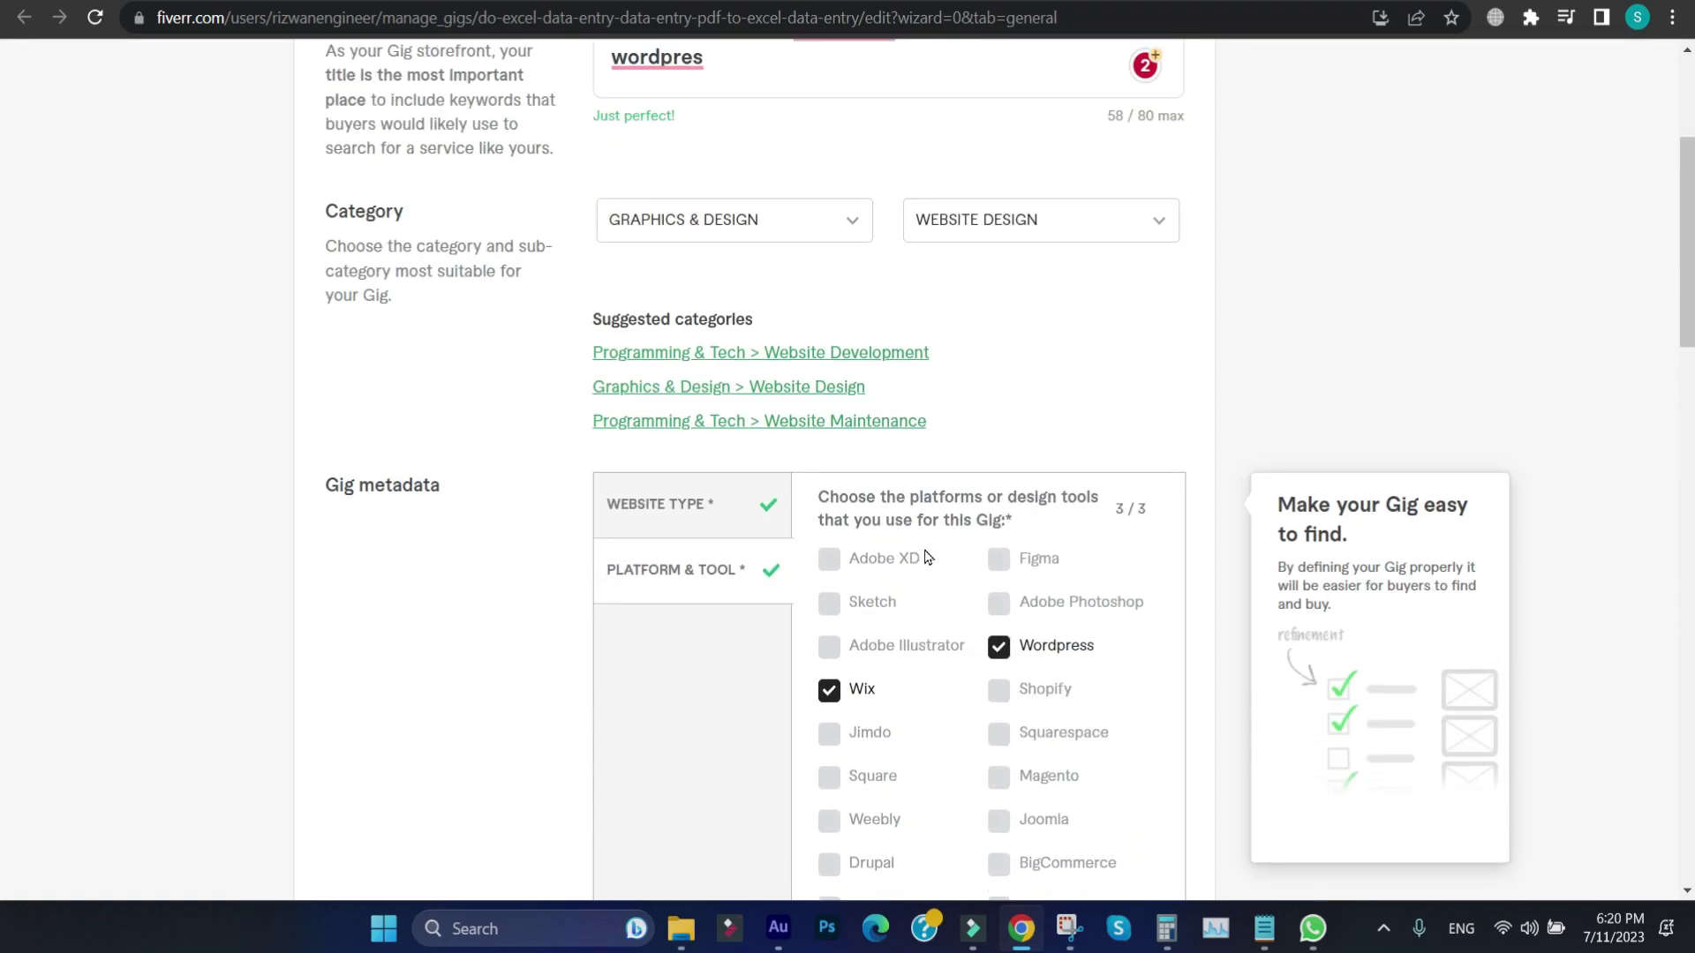
- Compare the example gig's details with the title, category and metadata filled in for the gig
key("ctrl+Tab")
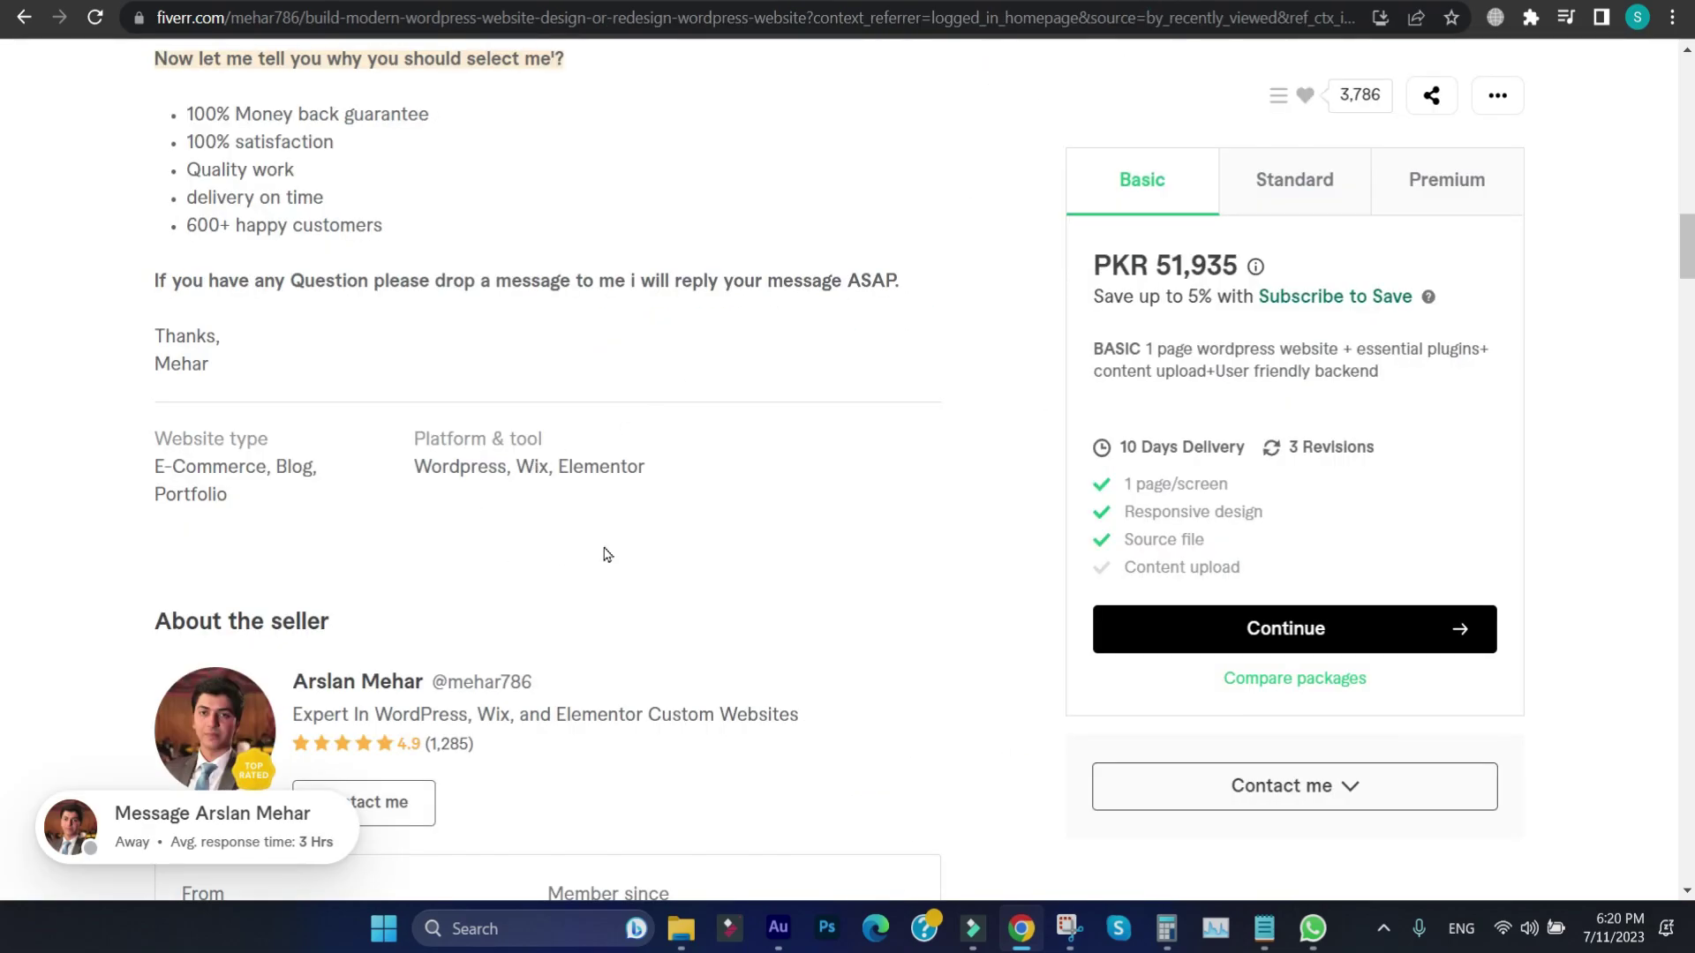
scroll(583, 488, "up", 6)
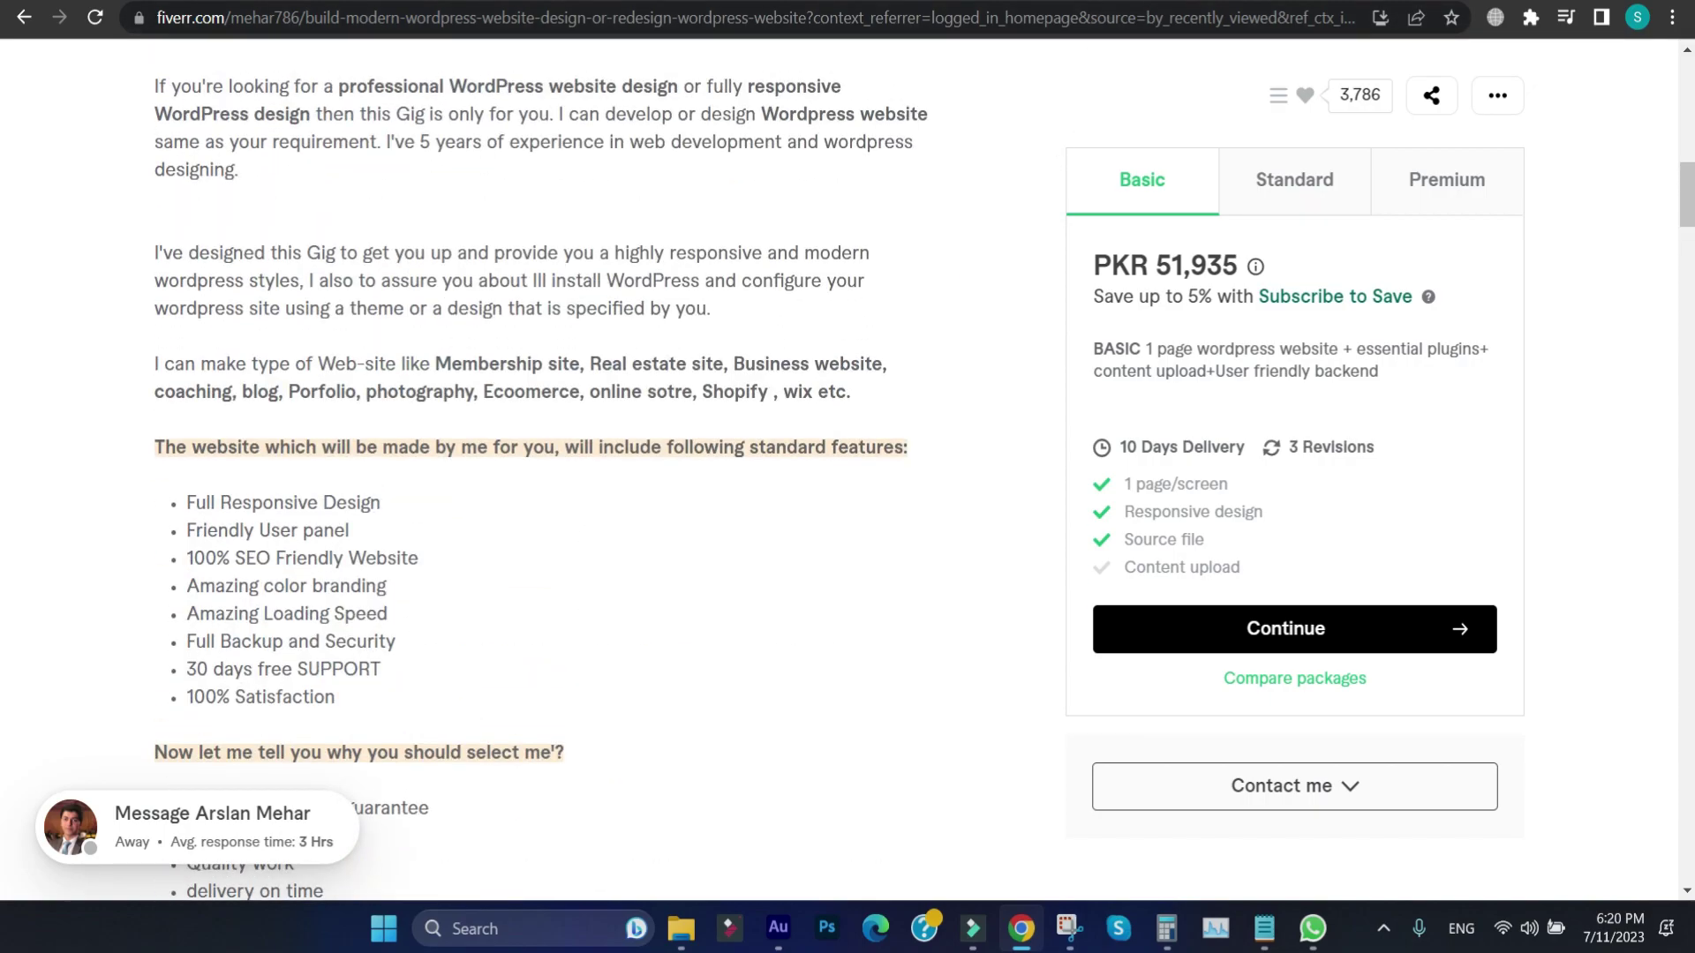
key("ctrl+shift+Tab")
scroll(839, 362, "up", 3)
left_click_drag(808, 403, 594, 347)
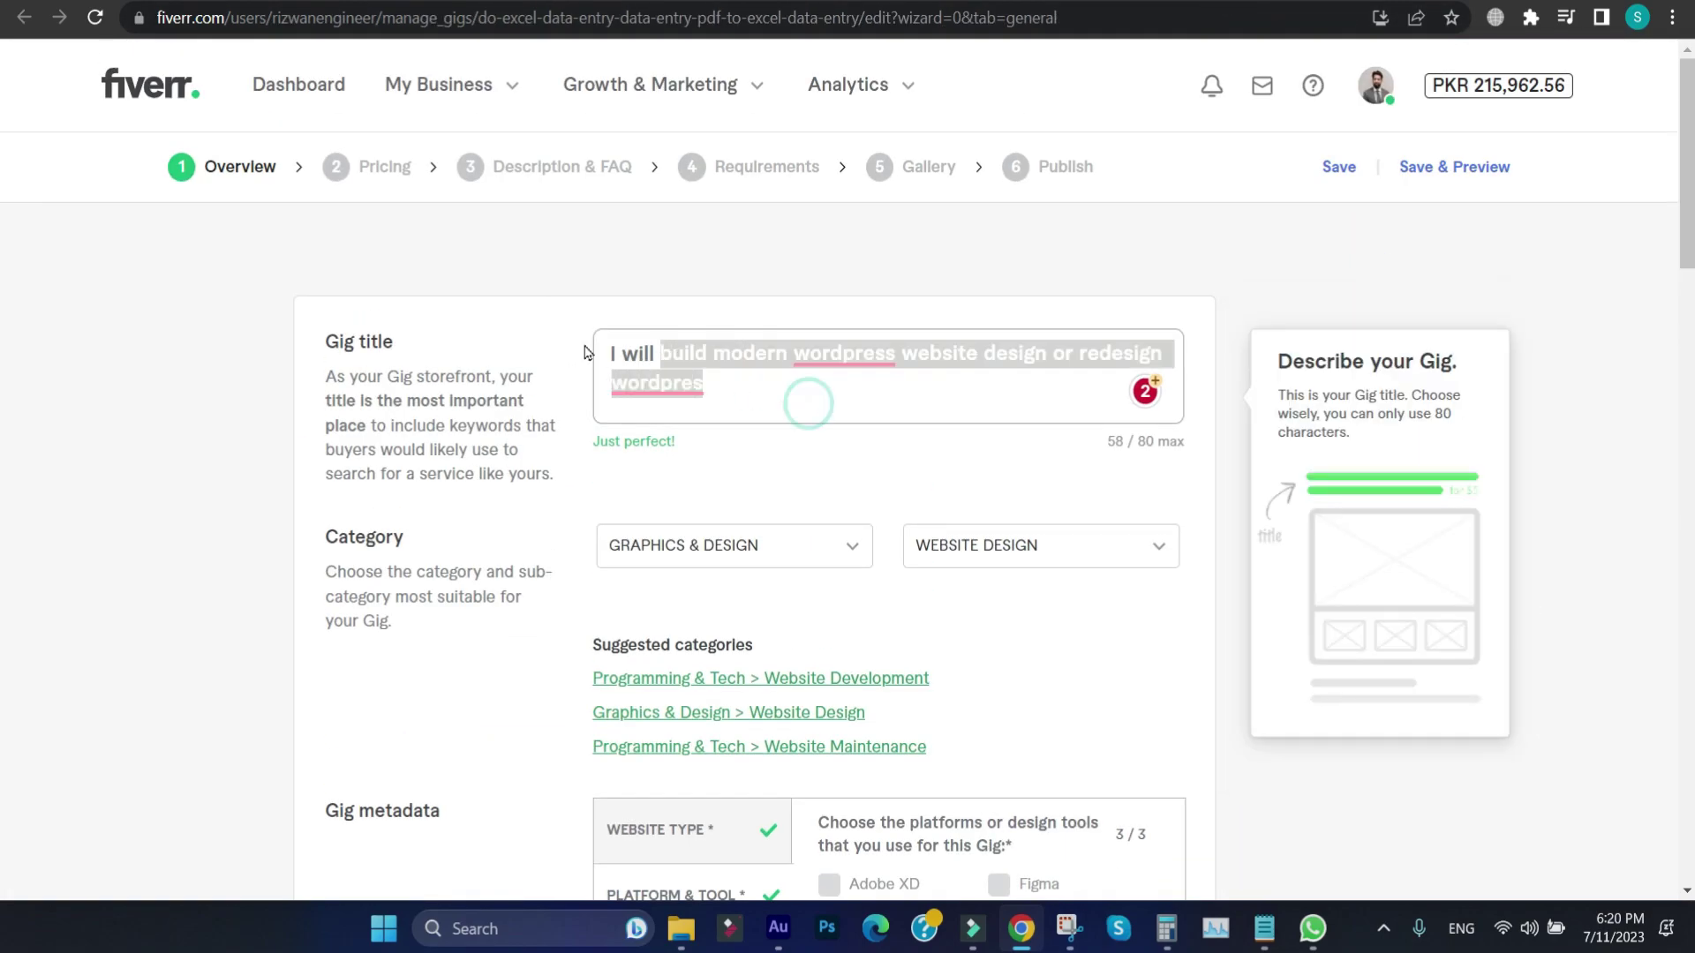
scroll(719, 472, "down", 4)
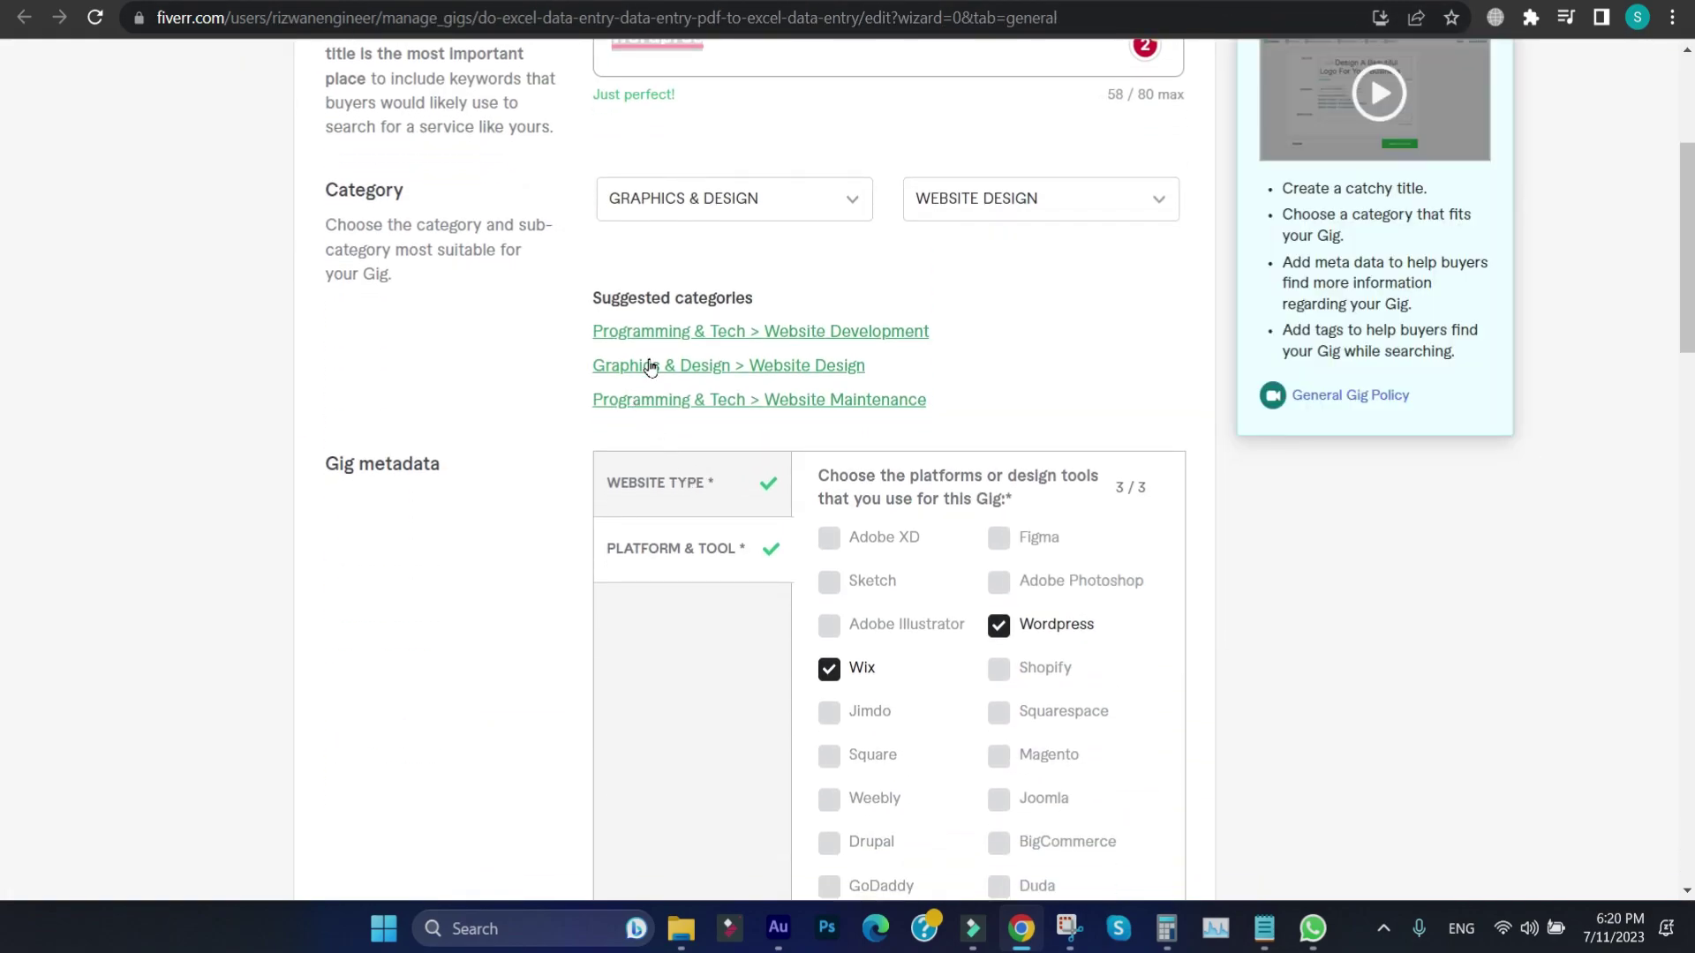
scroll(702, 362, "down", 3)
scroll(880, 453, "down", 5)
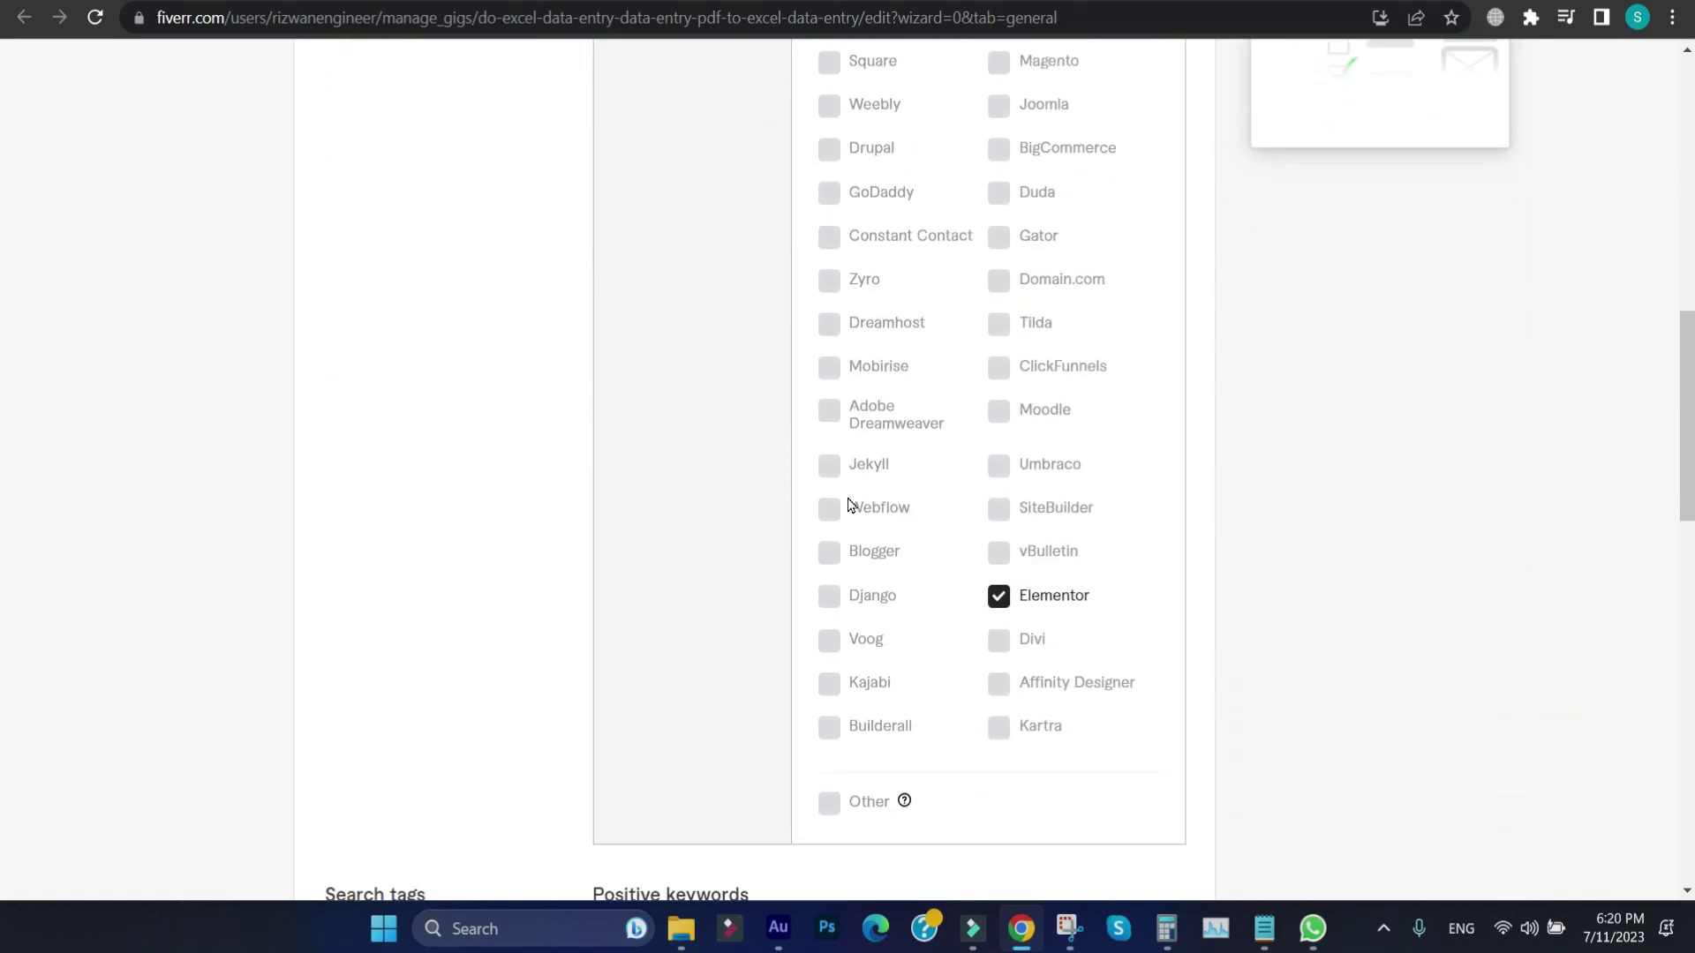
scroll(849, 505, "up", 12)
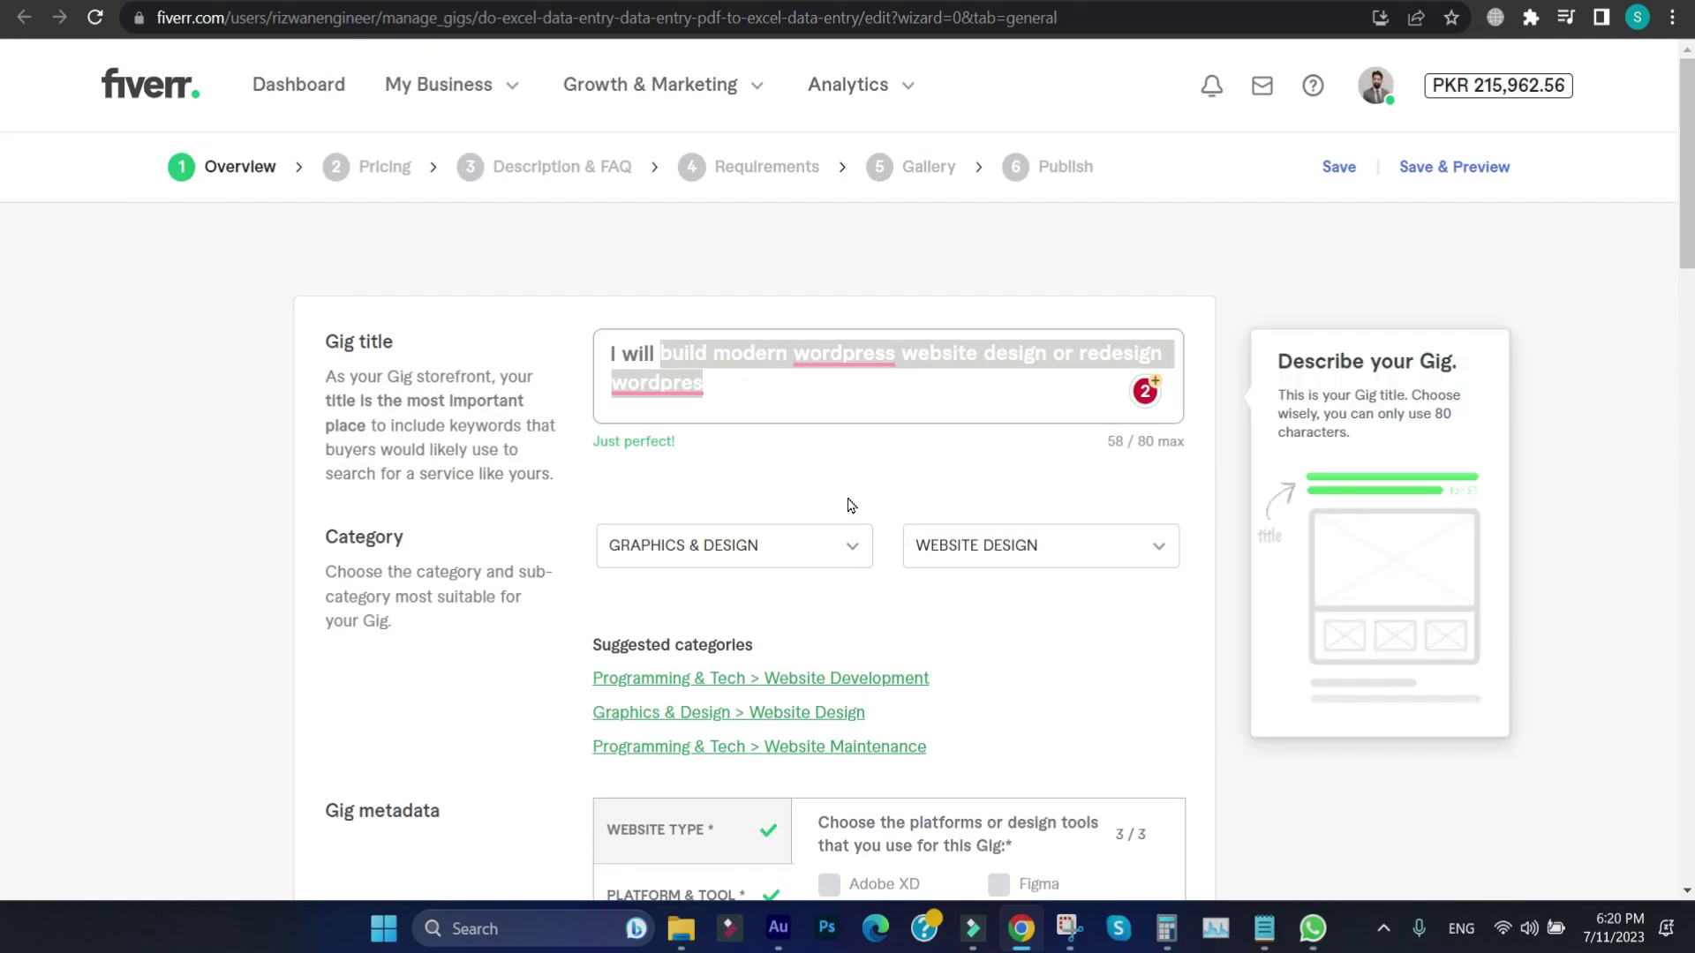